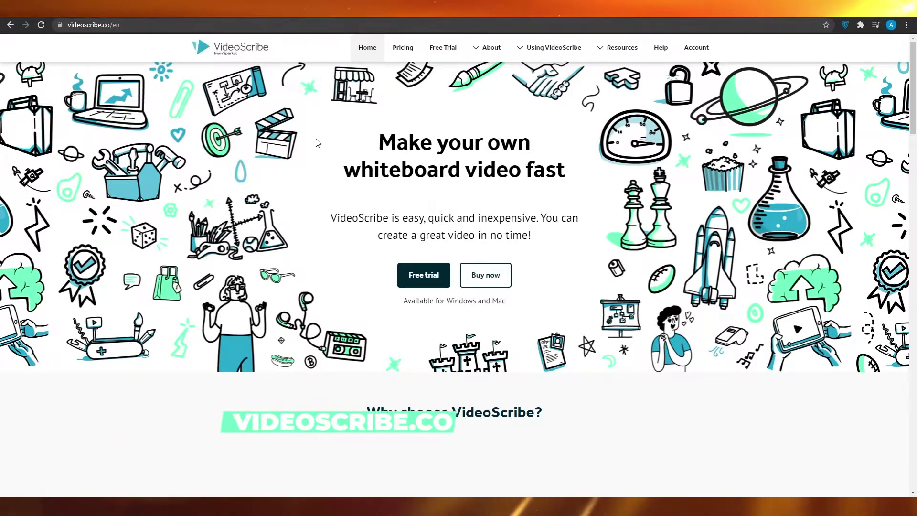
Open the VideoScribe free trial sign-up form and look through its required fields
{"action": "left_click", "coordinate": [445, 279]}
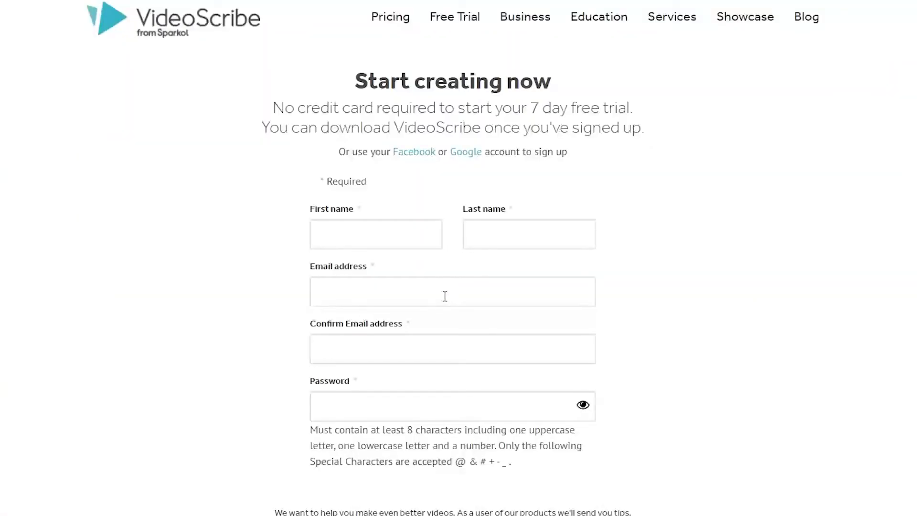
{"action": "scroll", "coordinate": [444, 297], "scroll_direction": "down", "scroll_amount": 1}
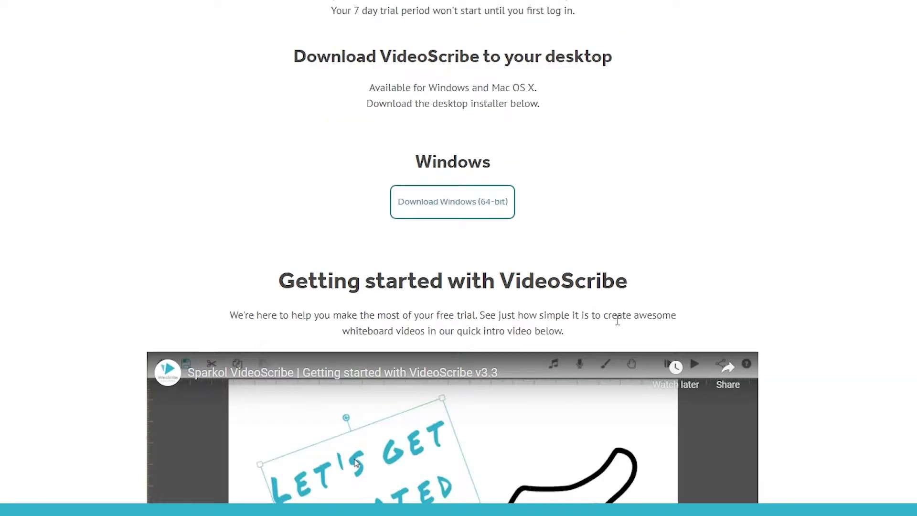
Review the trial account page, including the Windows (64-bit) download option and the getting-started video
{"action": "scroll", "coordinate": [618, 320], "scroll_direction": "up", "scroll_amount": 5}
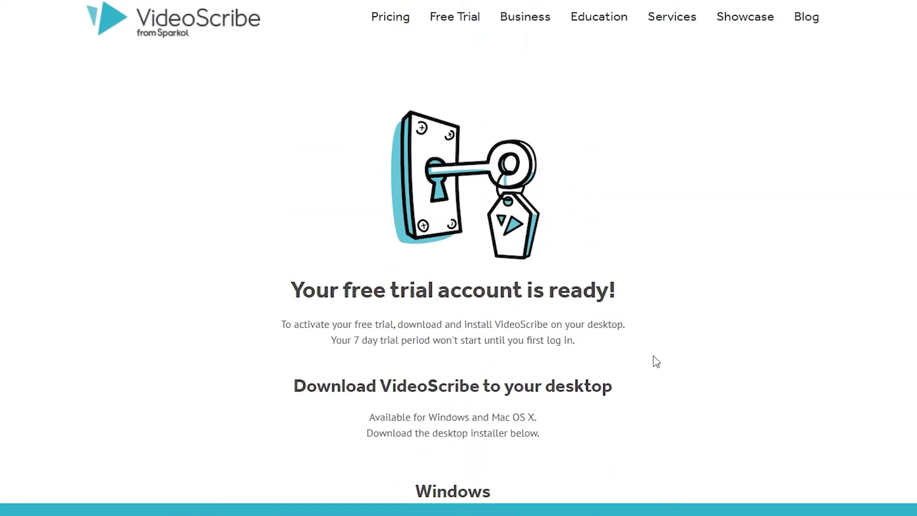
{"action": "scroll", "coordinate": [797, 364], "scroll_direction": "down", "scroll_amount": 9}
{"action": "scroll", "coordinate": [708, 274], "scroll_direction": "up", "scroll_amount": 4}
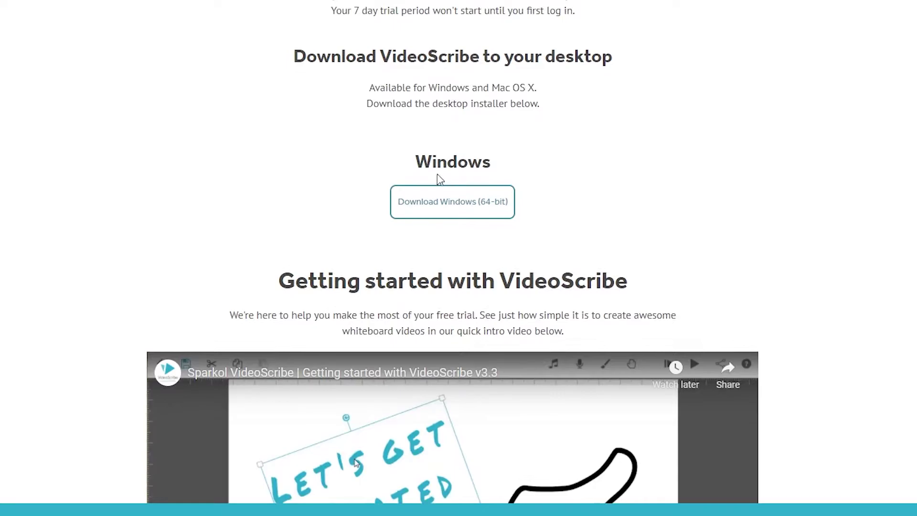
{"action": "scroll", "coordinate": [420, 153], "scroll_direction": "down", "scroll_amount": 10}
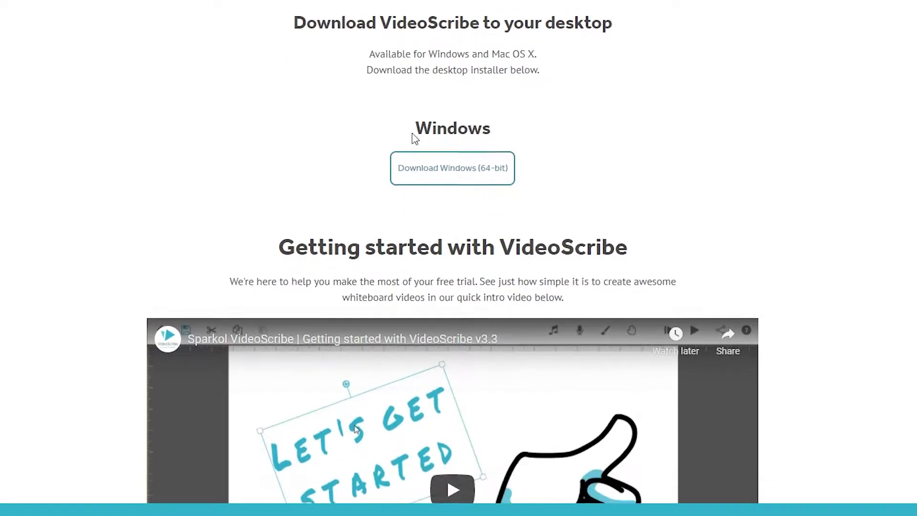
{"action": "scroll", "coordinate": [363, 143], "scroll_direction": "up", "scroll_amount": 4}
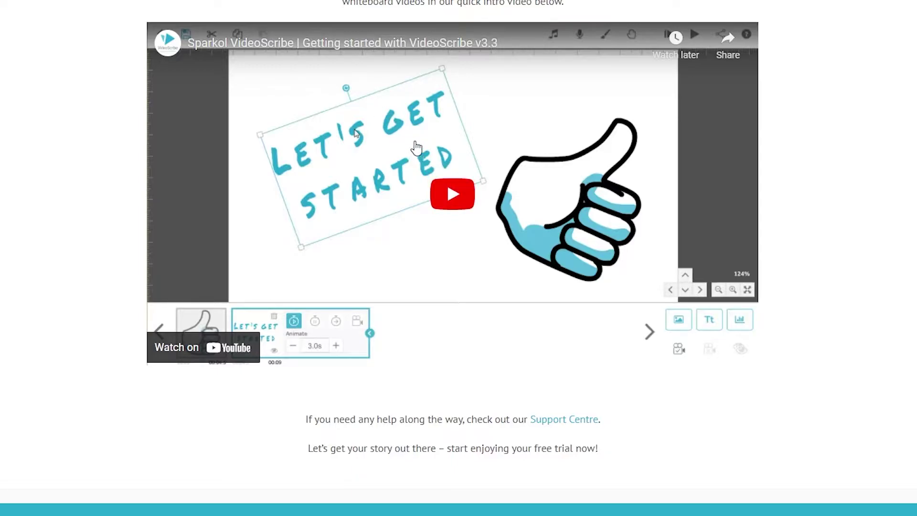
{"action": "scroll", "coordinate": [266, 232], "scroll_direction": "up", "scroll_amount": 5}
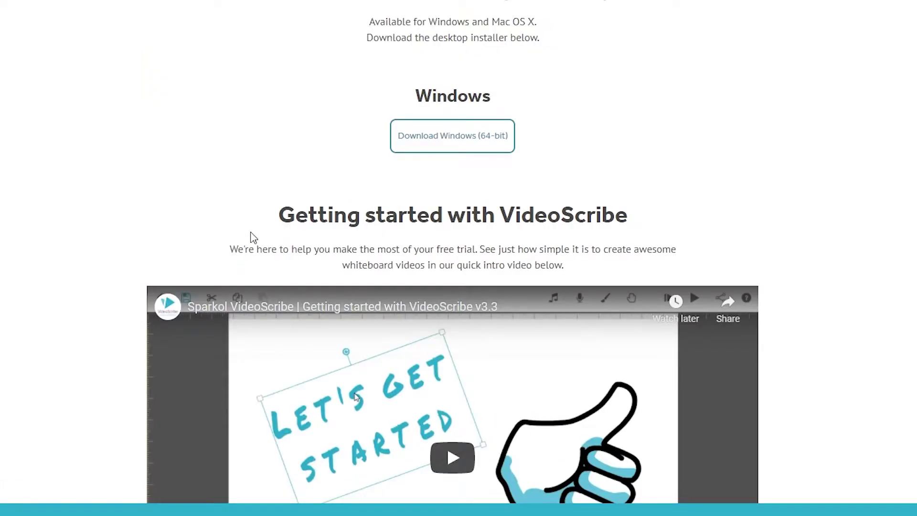
{"action": "scroll", "coordinate": [253, 237], "scroll_direction": "up", "scroll_amount": 1}
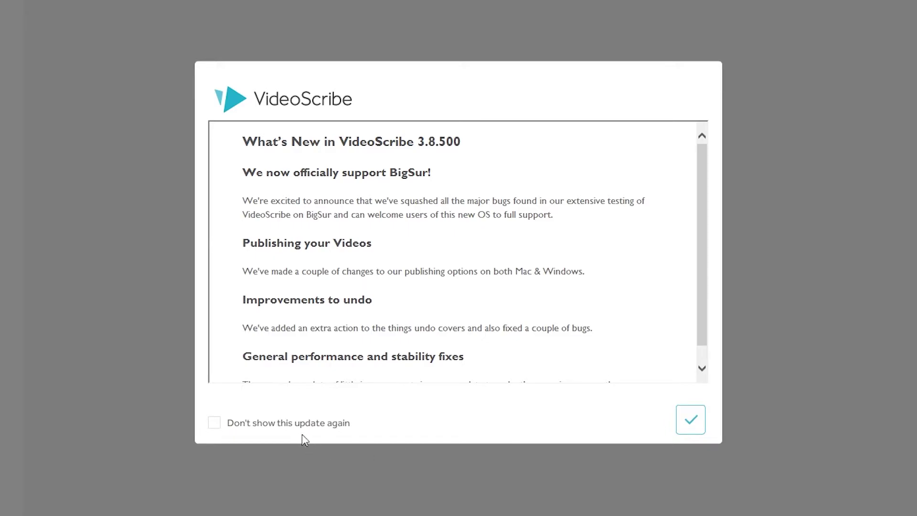
Dismiss the What's New notice so it is not shown again, and create a new blank scribe
{"action": "left_click", "coordinate": [220, 422]}
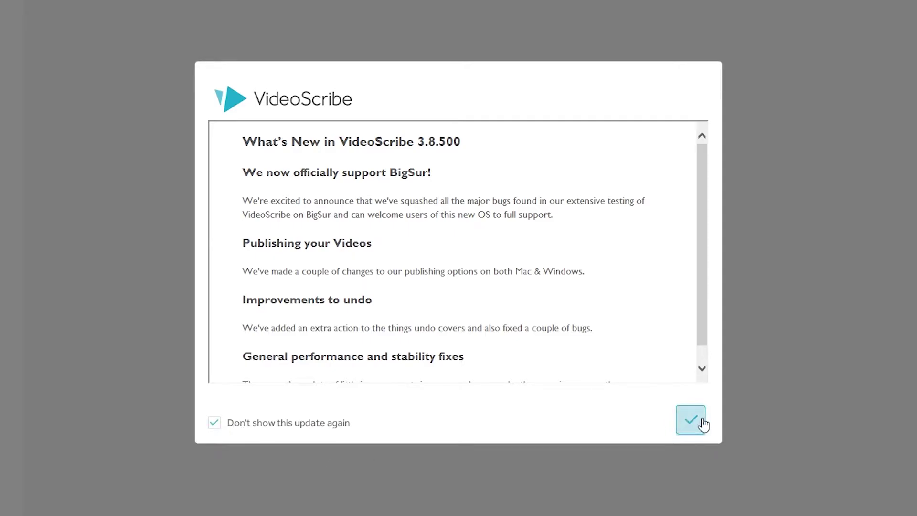
{"action": "left_click", "coordinate": [703, 424]}
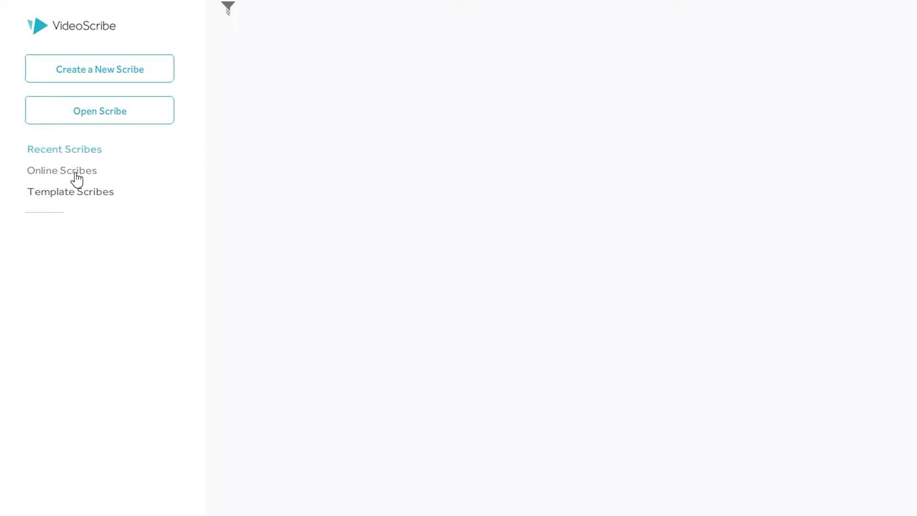
{"action": "left_click", "coordinate": [89, 179]}
{"action": "left_click", "coordinate": [91, 70]}
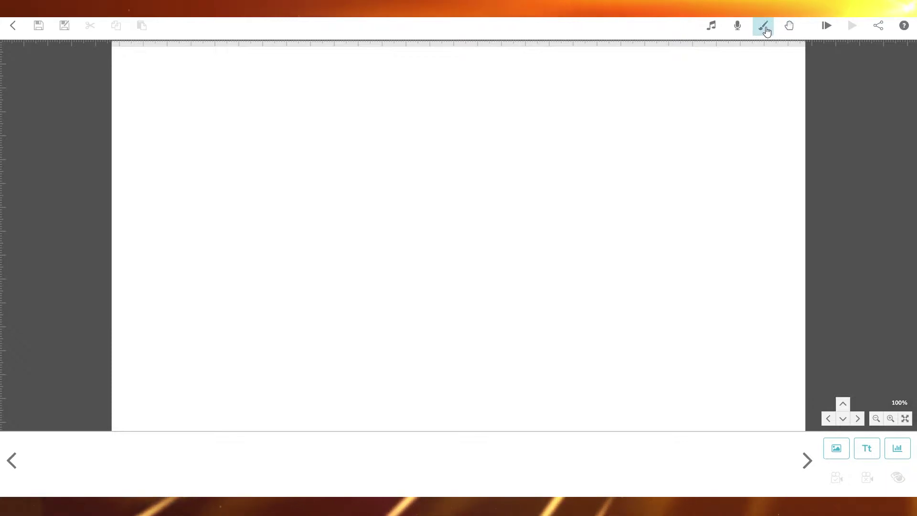
Apply the speckled pebble texture as the canvas background, without a vignette
{"action": "left_click", "coordinate": [764, 27]}
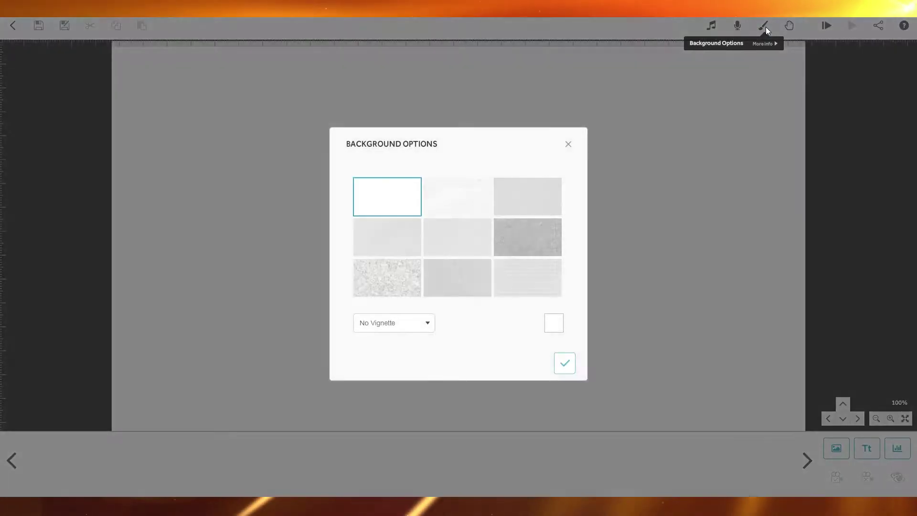
{"action": "left_click", "coordinate": [401, 245]}
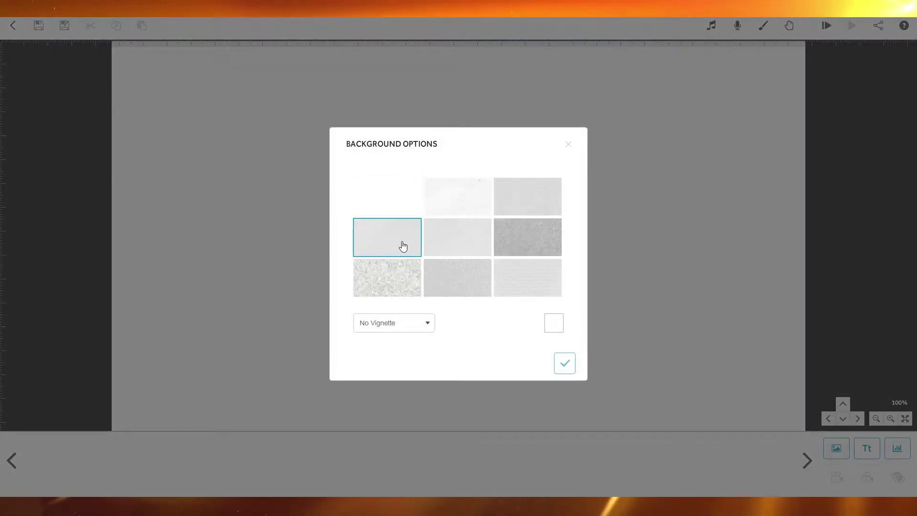
{"action": "left_click", "coordinate": [391, 280]}
{"action": "left_click", "coordinate": [565, 367]}
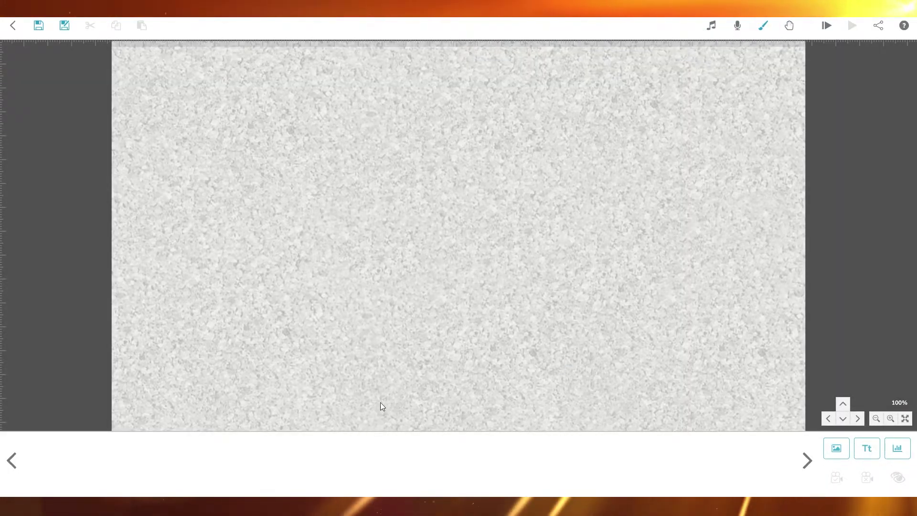
{"action": "left_click", "coordinate": [827, 26]}
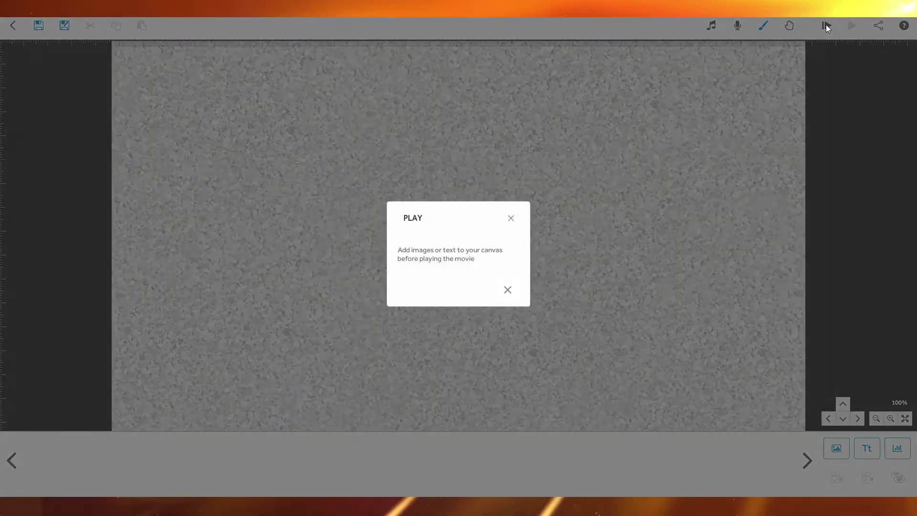
{"action": "left_click", "coordinate": [508, 289]}
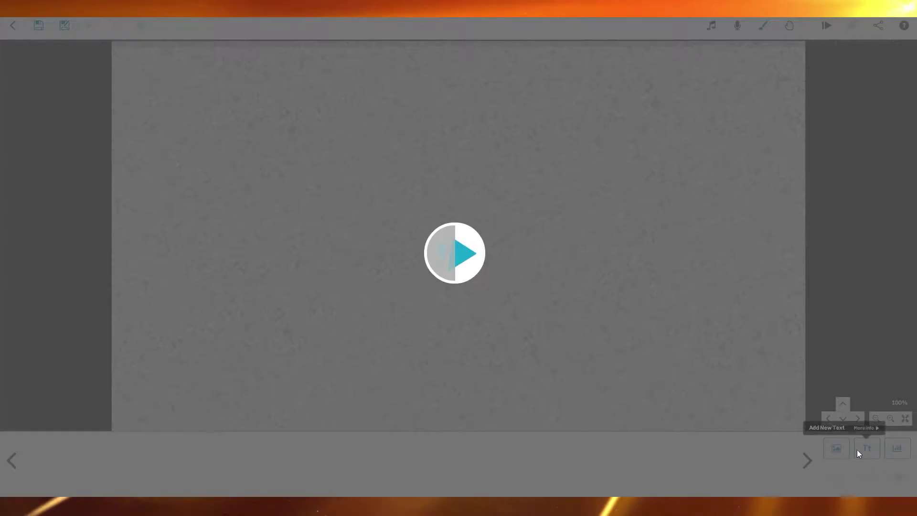
{"action": "left_click", "coordinate": [867, 451]}
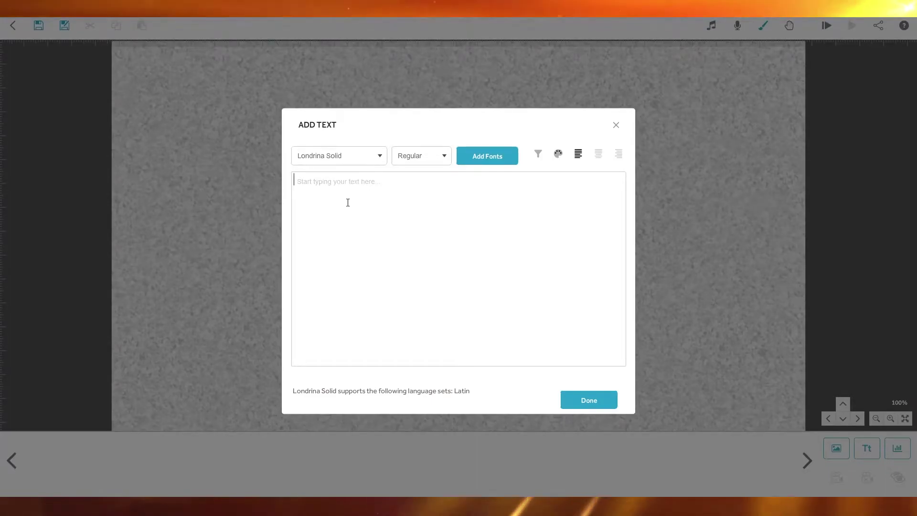
{"action": "left_click", "coordinate": [616, 125]}
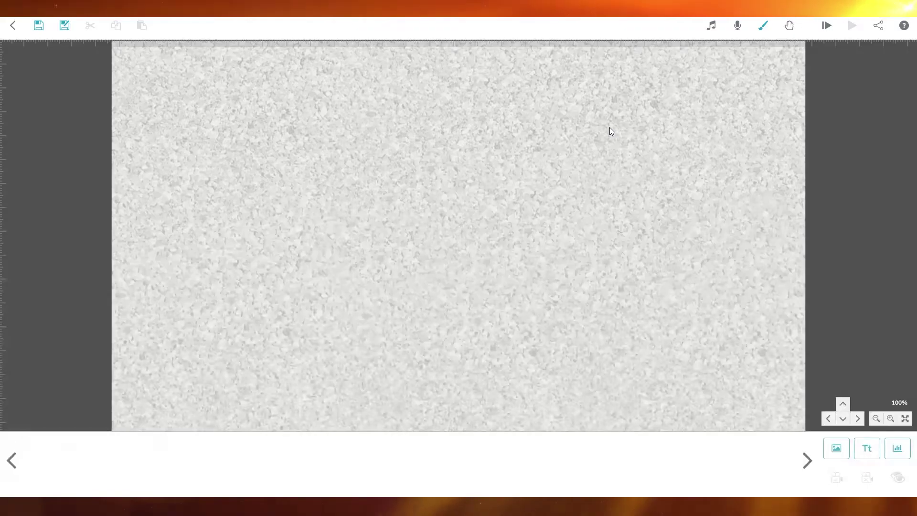
Add the text "Hi I'm the Capitalist" to the canvas in Londrina Solid Regular
{"action": "left_click", "coordinate": [874, 449]}
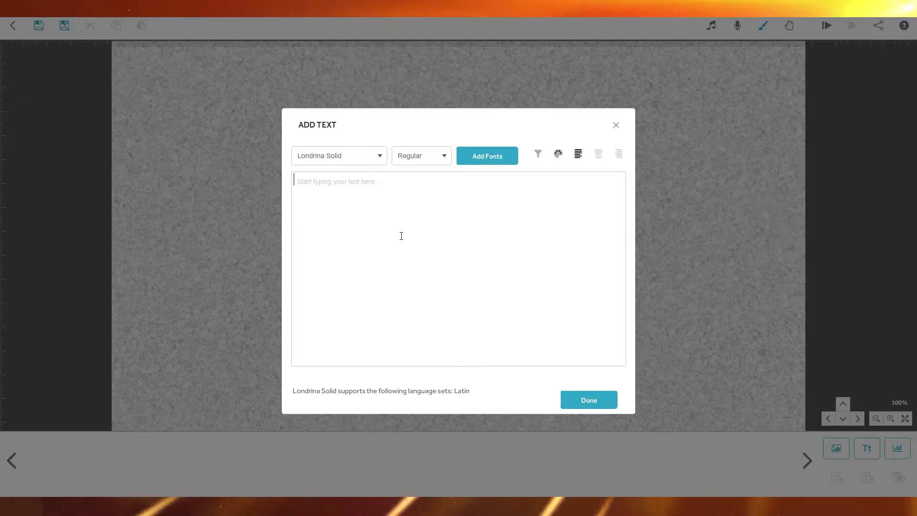
{"action": "type", "text": "Hi I'm "}
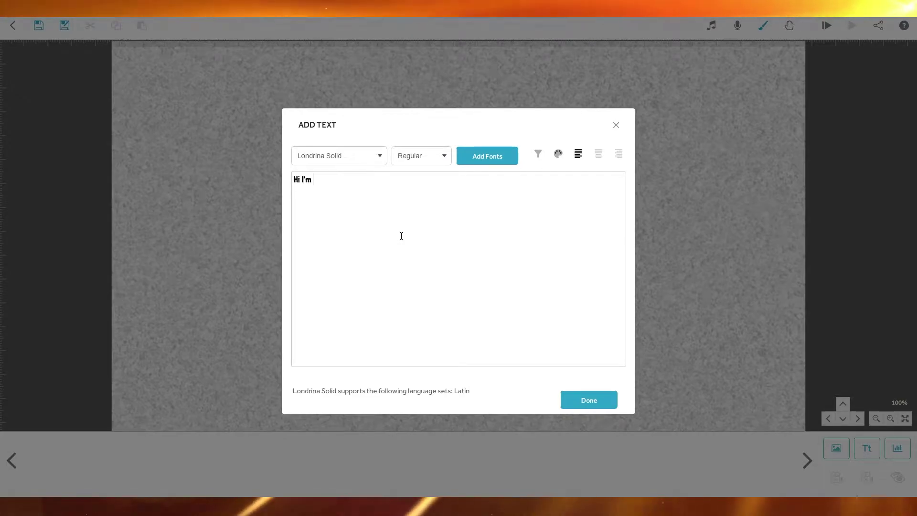
{"action": "type", "text": "the Capit"}
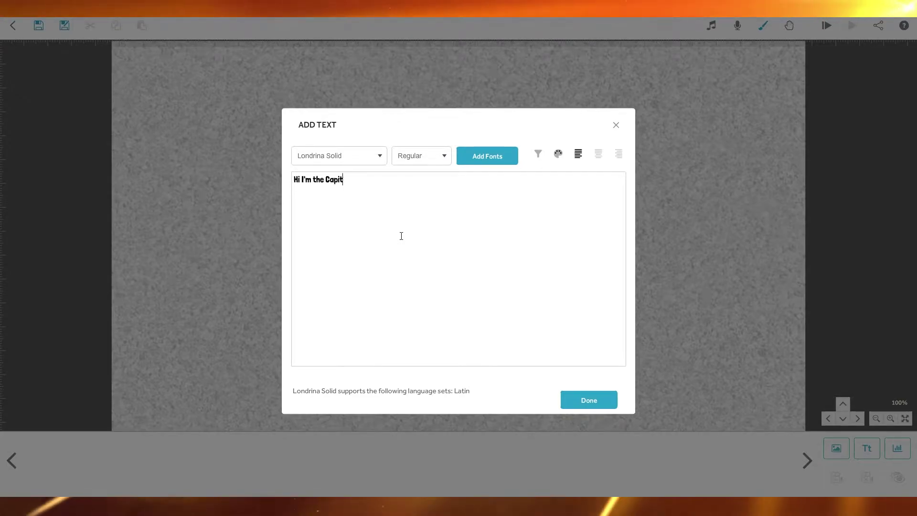
{"action": "type", "text": "alist"}
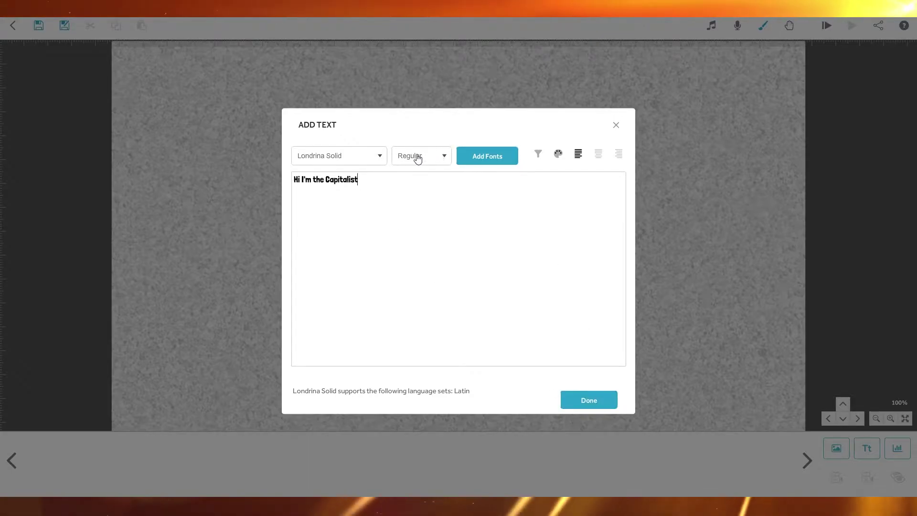
{"action": "left_click", "coordinate": [377, 155]}
{"action": "left_click", "coordinate": [543, 281]}
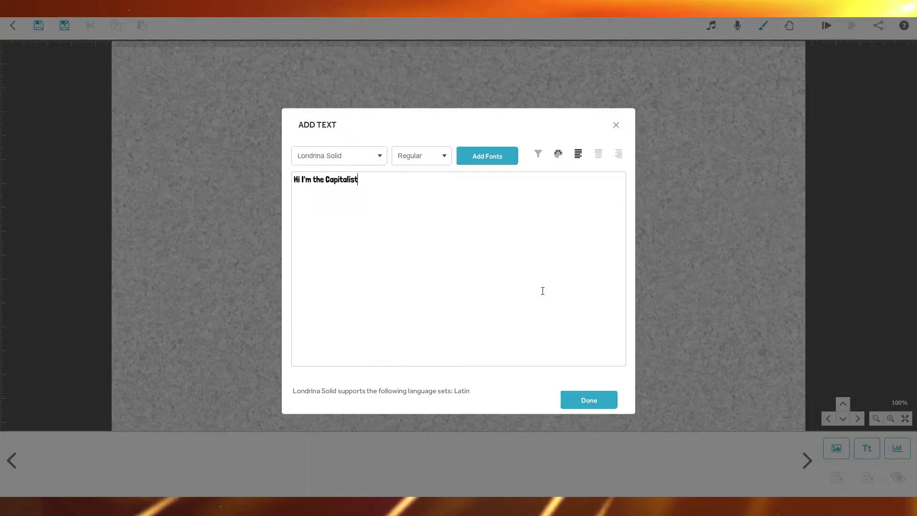
{"action": "left_click", "coordinate": [595, 402]}
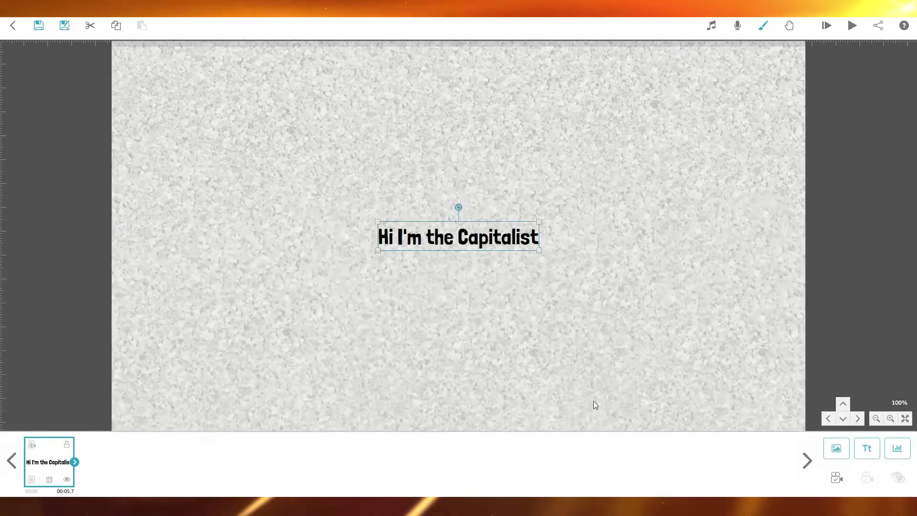
Enlarge the text to a little over half the canvas width and preview the scribe's drawing animation
{"action": "left_click_drag", "start_coordinate": [378, 222], "coordinate": [277, 203]}
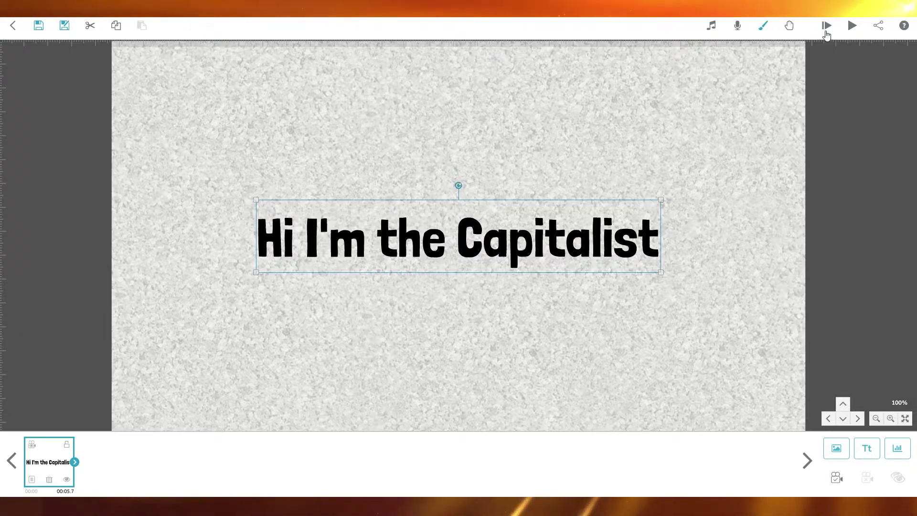
{"action": "left_click", "coordinate": [852, 26]}
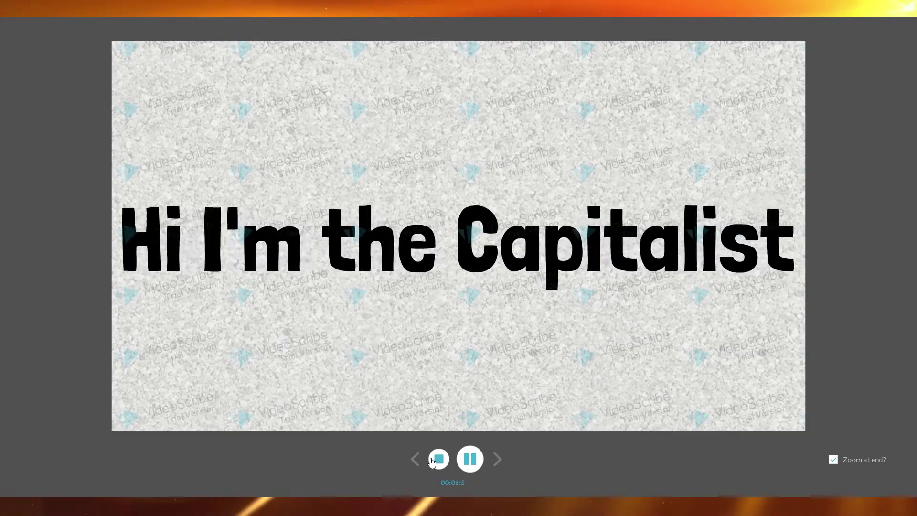
{"action": "left_click", "coordinate": [431, 461]}
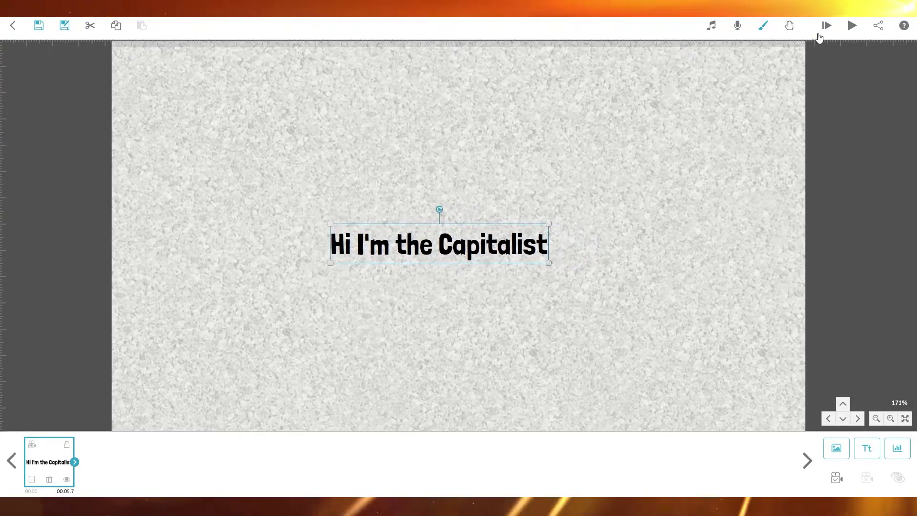
{"action": "left_click", "coordinate": [852, 26]}
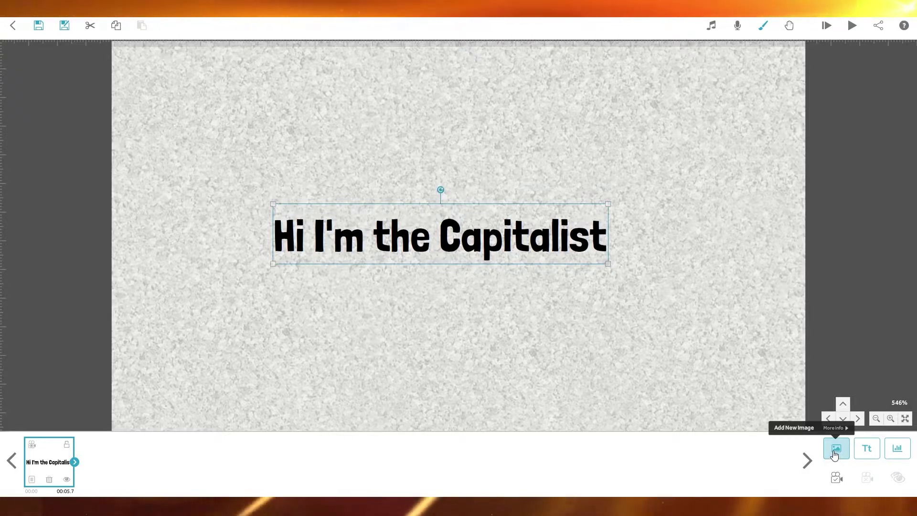
Add the outlined bank image from the Buildings category and place it in the canvas's lower-left corner
{"action": "left_click", "coordinate": [836, 449]}
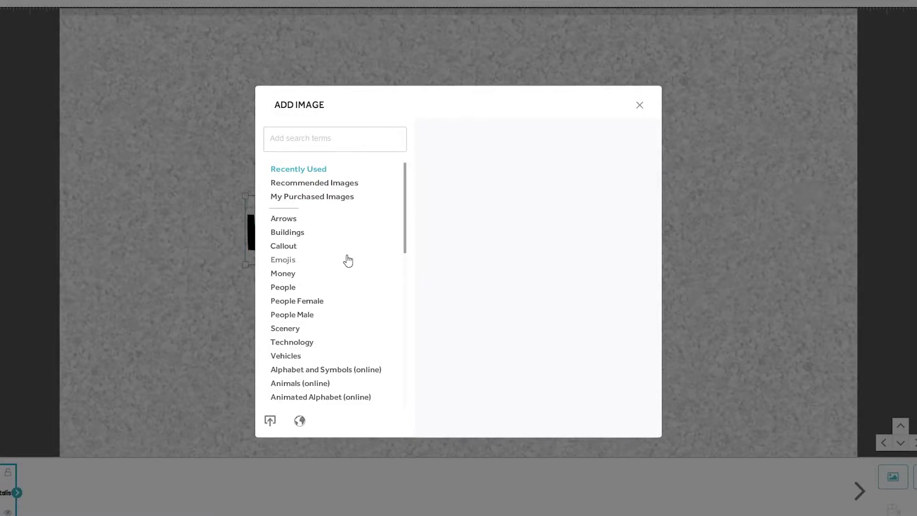
{"action": "scroll", "coordinate": [340, 261], "scroll_direction": "down", "scroll_amount": 5}
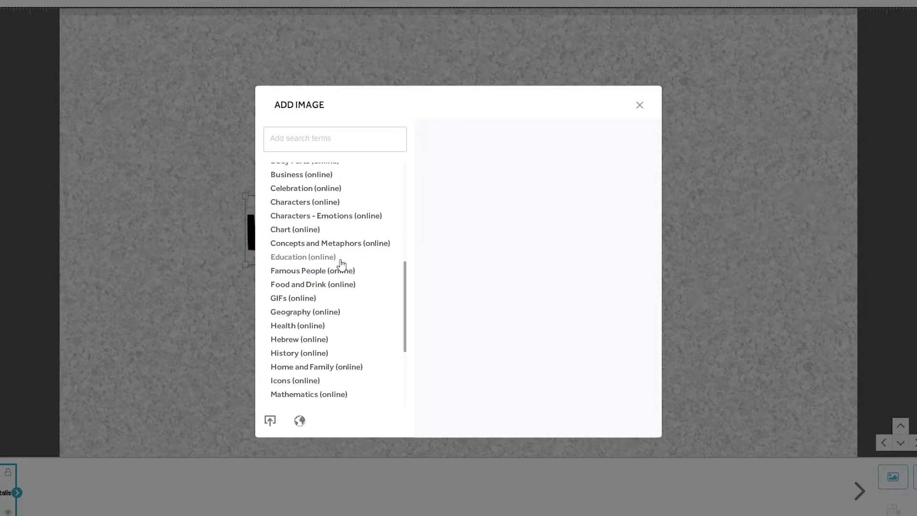
{"action": "scroll", "coordinate": [328, 231], "scroll_direction": "up", "scroll_amount": 1}
{"action": "scroll", "coordinate": [302, 276], "scroll_direction": "down", "scroll_amount": 1}
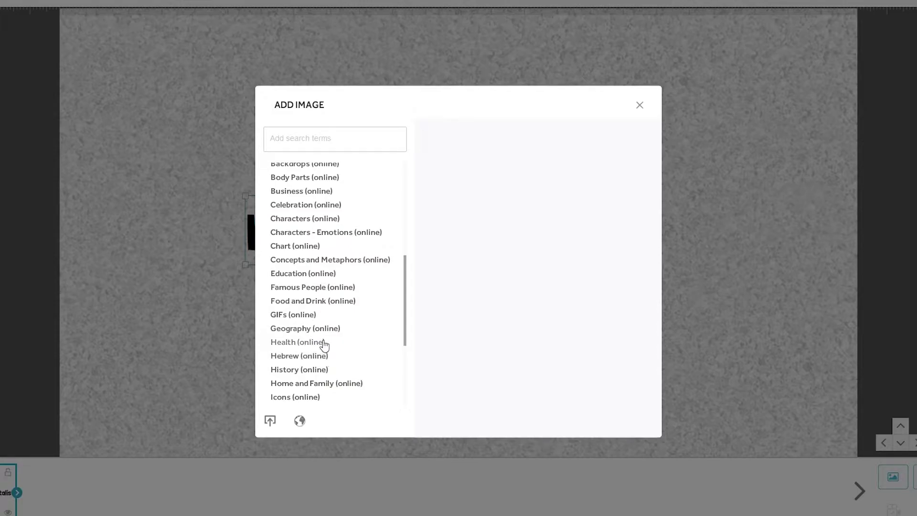
{"action": "scroll", "coordinate": [325, 345], "scroll_direction": "up", "scroll_amount": 10}
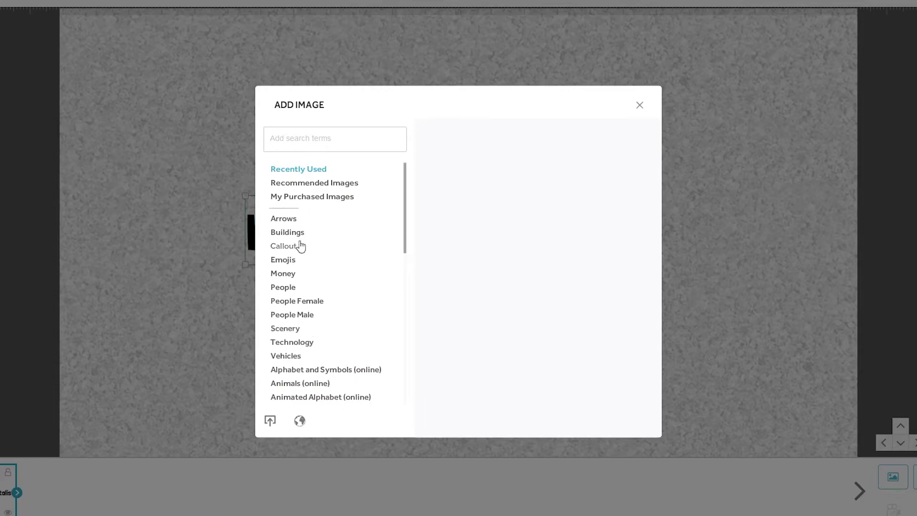
{"action": "left_click", "coordinate": [287, 234]}
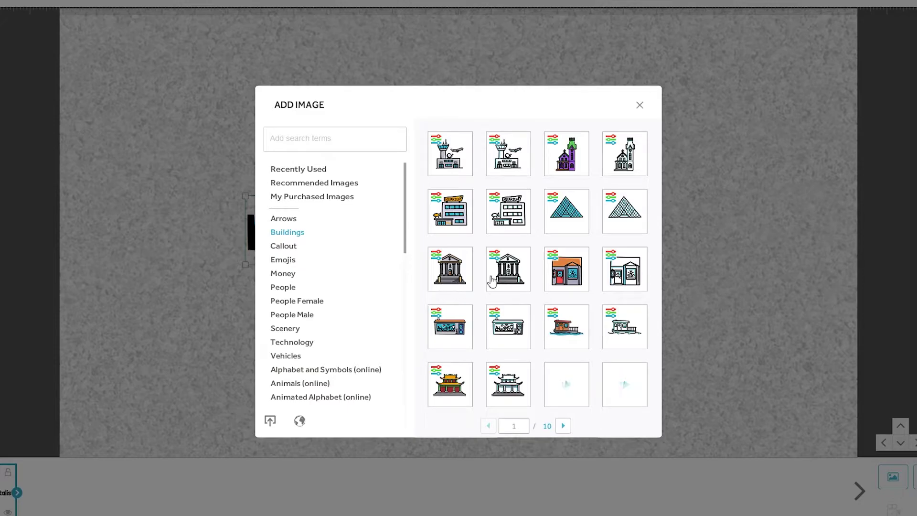
{"action": "left_click", "coordinate": [505, 268]}
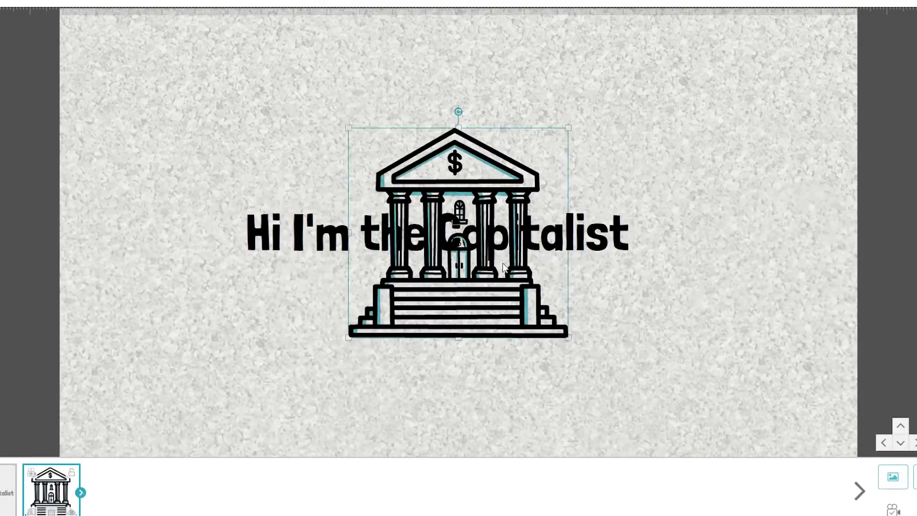
{"action": "left_click_drag", "start_coordinate": [408, 309], "coordinate": [160, 401]}
{"action": "left_click", "coordinate": [612, 365]}
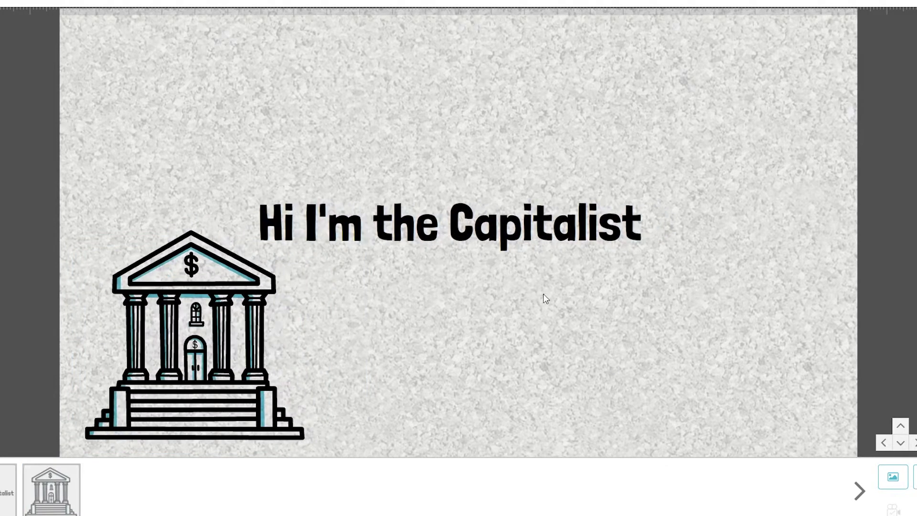
Enlarge the "Hi I'm the Capitalist" text to almost two thirds of the canvas width and place it just right of the bank
{"action": "double_click", "coordinate": [543, 250]}
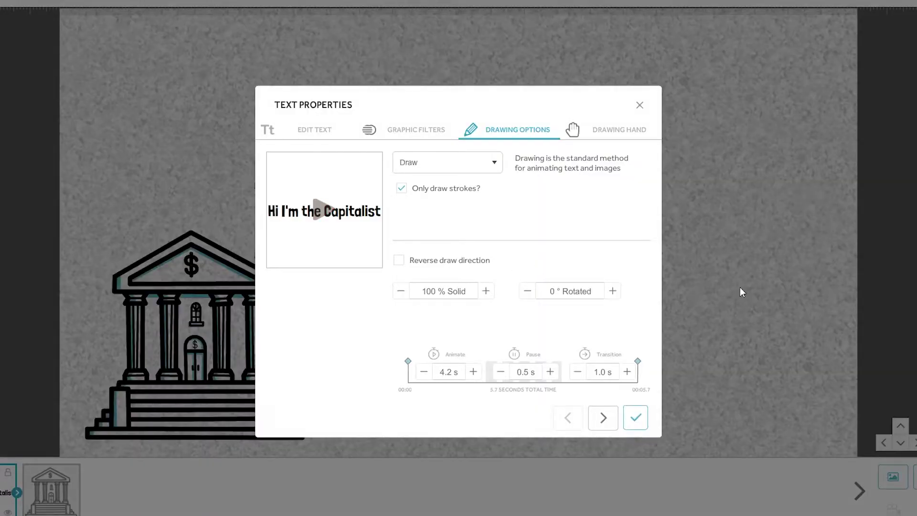
{"action": "left_click", "coordinate": [643, 107]}
{"action": "left_click_drag", "start_coordinate": [374, 222], "coordinate": [448, 343]}
{"action": "left_click_drag", "start_coordinate": [717, 302], "coordinate": [805, 283]}
{"action": "left_click_drag", "start_coordinate": [674, 328], "coordinate": [721, 320]}
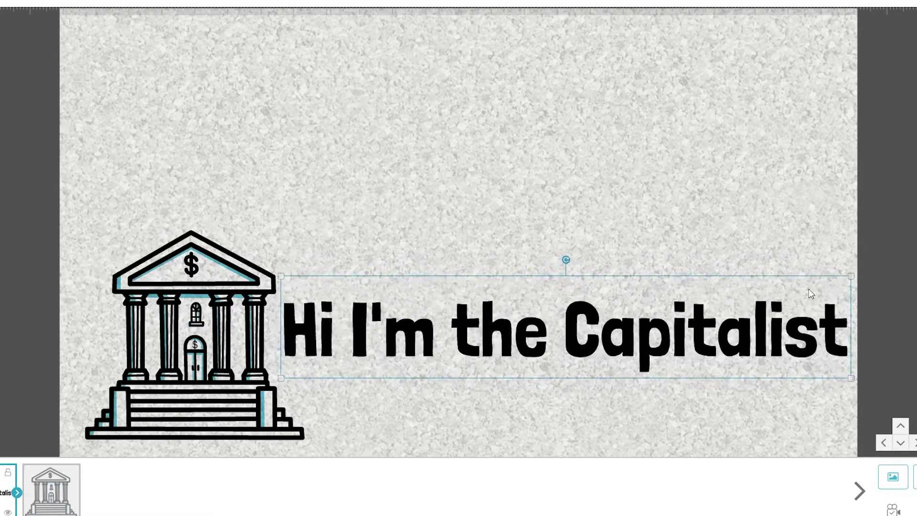
{"action": "left_click_drag", "start_coordinate": [851, 284], "coordinate": [830, 286]}
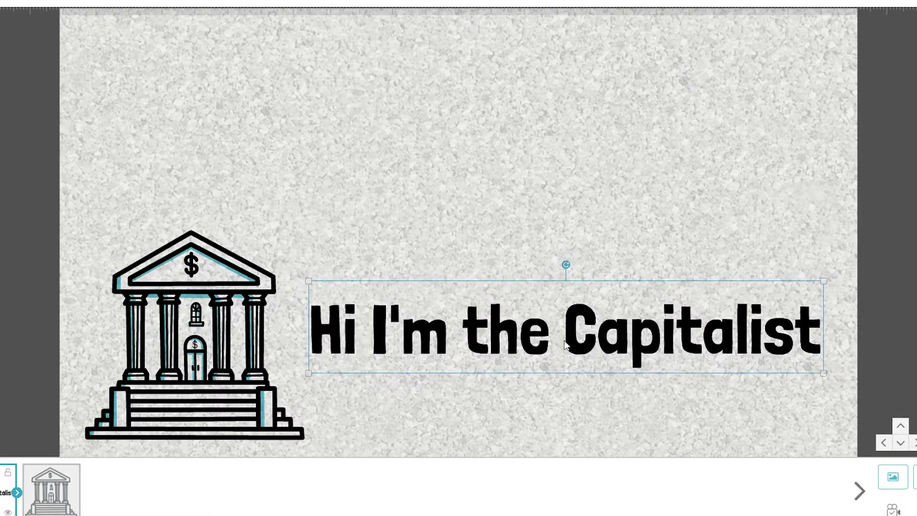
{"action": "left_click_drag", "start_coordinate": [542, 338], "coordinate": [547, 336]}
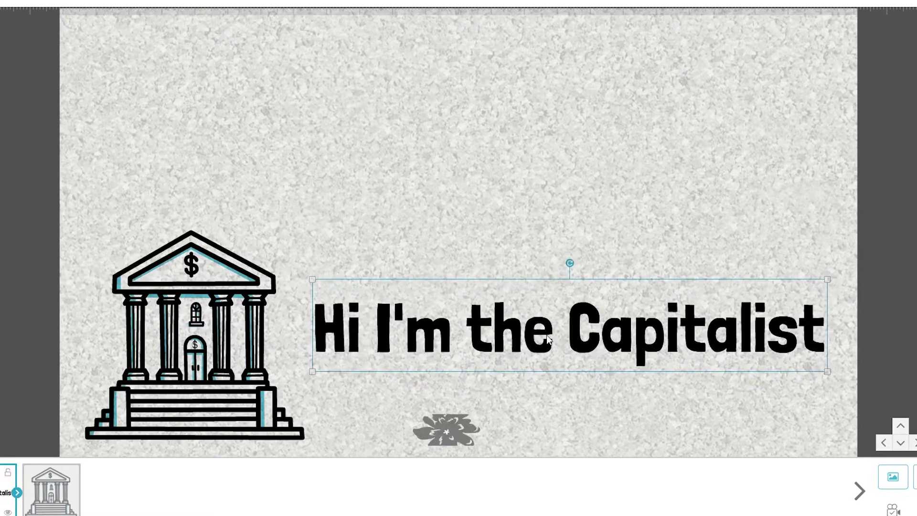
{"action": "left_click_drag", "start_coordinate": [549, 340], "coordinate": [544, 345]}
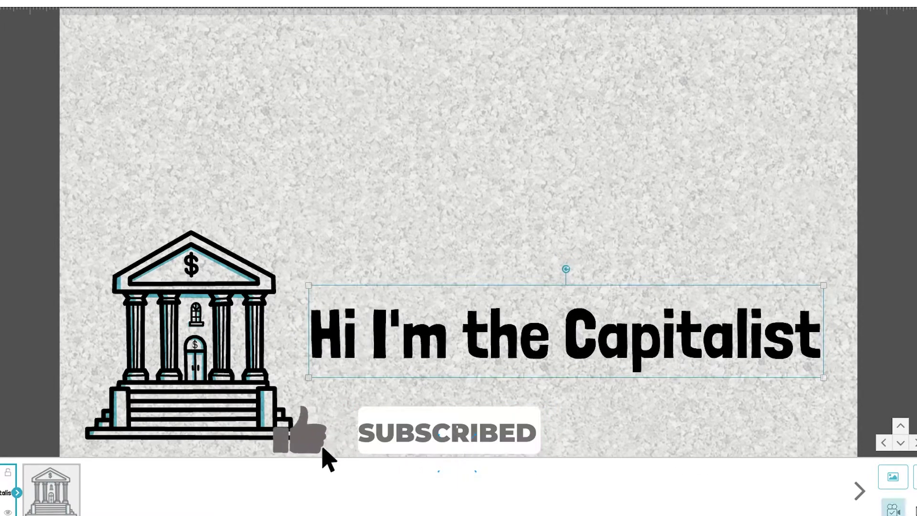
Add the cheering boy in a striped shirt from the People category and place him to the right of the bank
{"action": "left_click", "coordinate": [894, 476]}
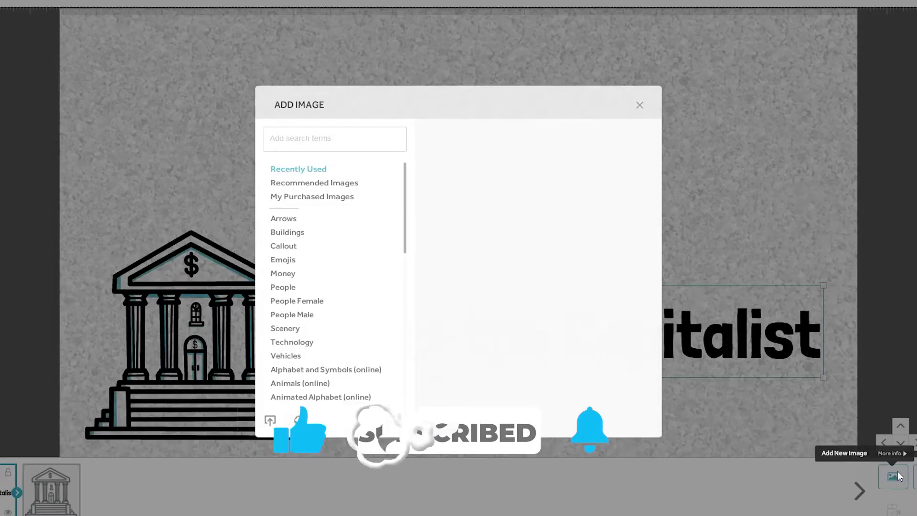
{"action": "left_click", "coordinate": [293, 287]}
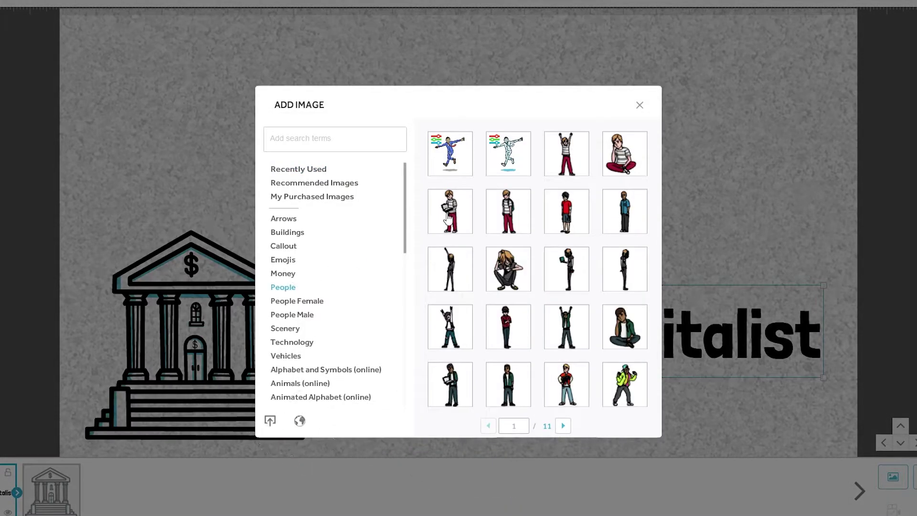
{"action": "left_click", "coordinate": [567, 154]}
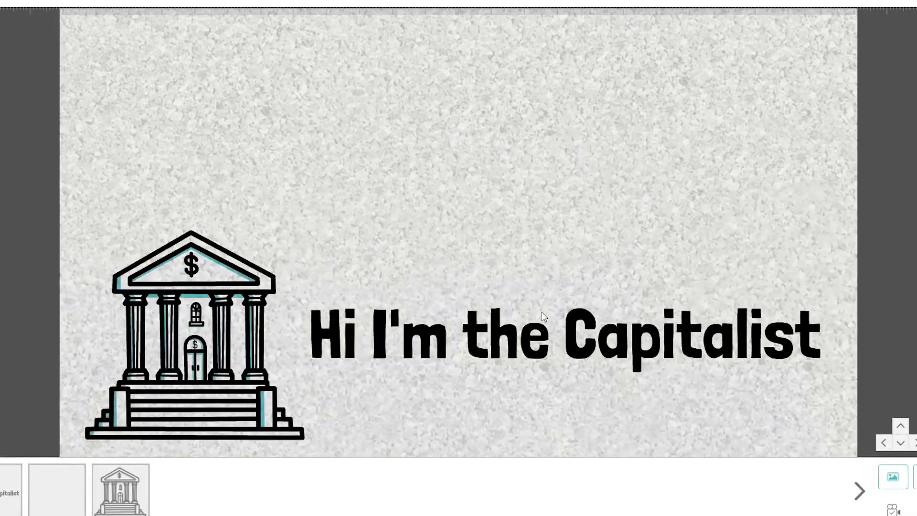
{"action": "left_click_drag", "start_coordinate": [471, 203], "coordinate": [373, 311]}
{"action": "left_click_drag", "start_coordinate": [420, 230], "coordinate": [404, 248]}
{"action": "double_click", "coordinate": [479, 323]}
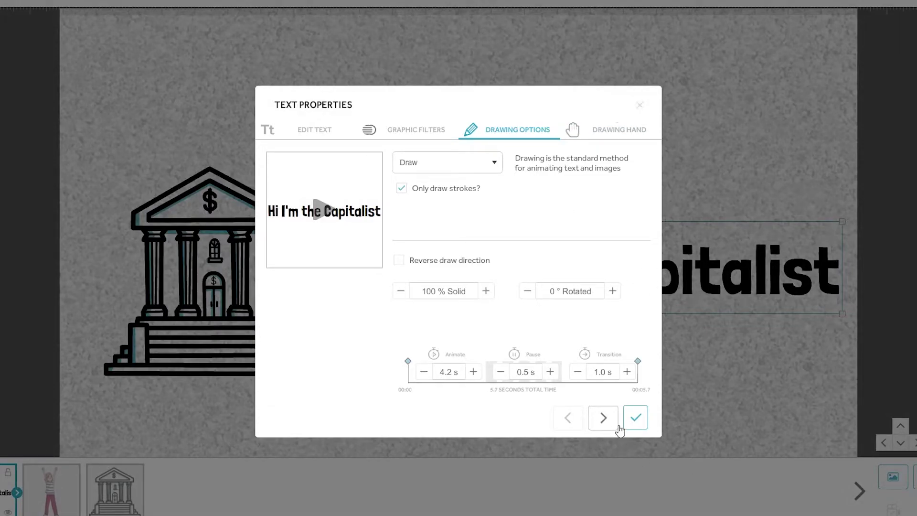
{"action": "left_click", "coordinate": [637, 420]}
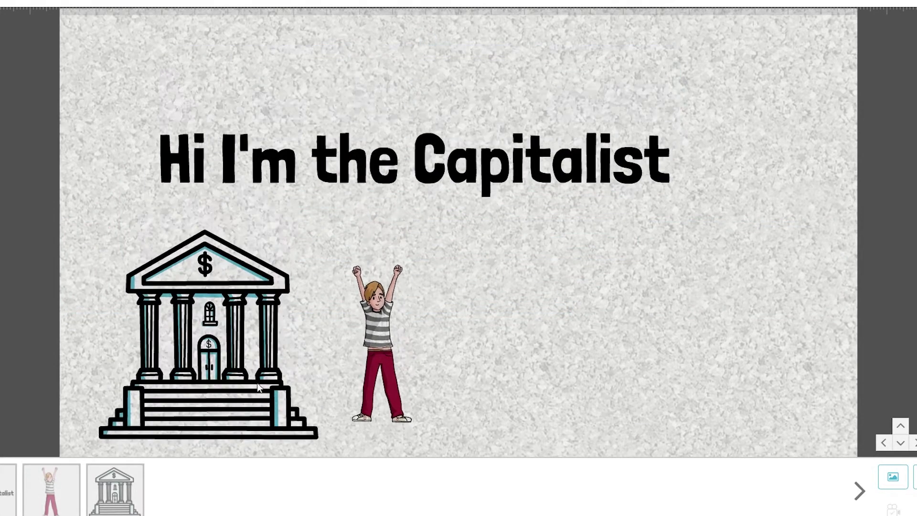
Shift the bank slightly toward the canvas's lower-left corner and stand the boy close beside it at the same ground level
{"action": "double_click", "coordinate": [213, 286]}
{"action": "left_click", "coordinate": [640, 106]}
{"action": "left_click_drag", "start_coordinate": [205, 334], "coordinate": [192, 345]}
{"action": "left_click", "coordinate": [378, 356]}
{"action": "left_click_drag", "start_coordinate": [377, 353], "coordinate": [348, 355]}
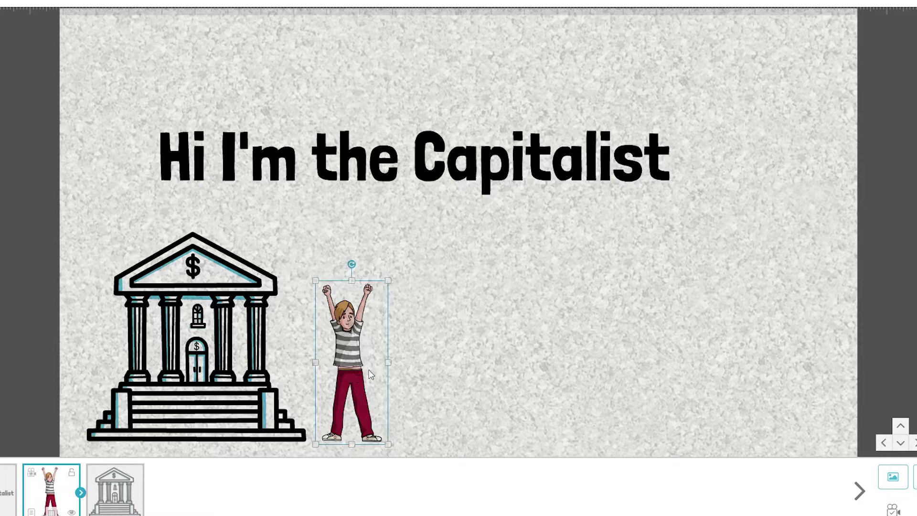
Add the grey money bag with the dollar sign from the Money category to the canvas
{"action": "left_click", "coordinate": [894, 480]}
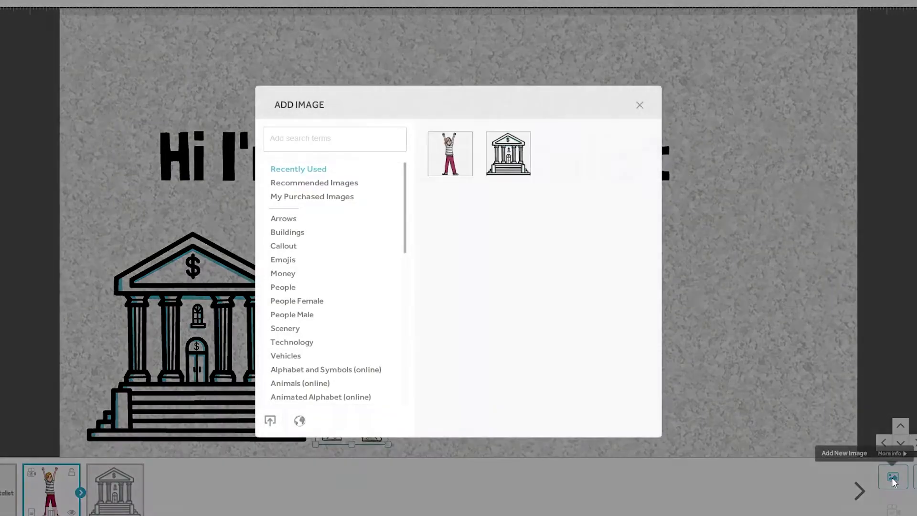
{"action": "left_click", "coordinate": [282, 274]}
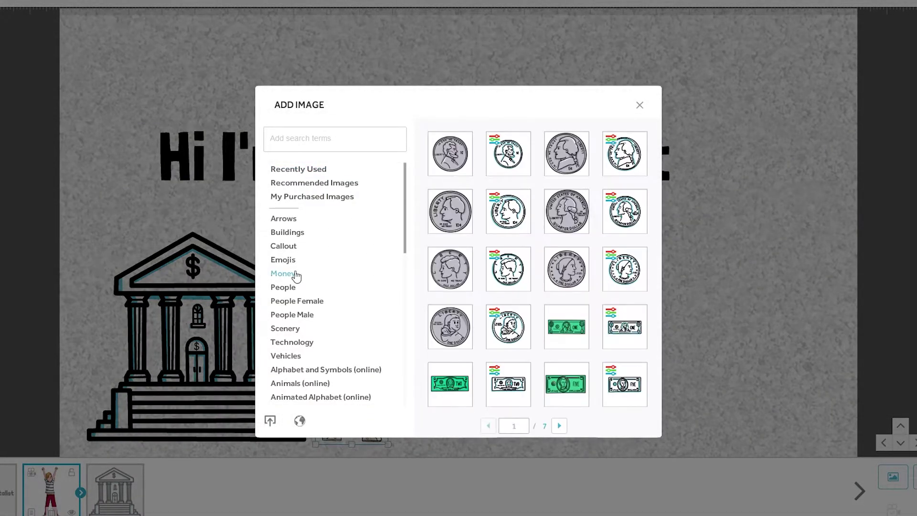
{"action": "scroll", "coordinate": [460, 211], "scroll_direction": "down", "scroll_amount": 5}
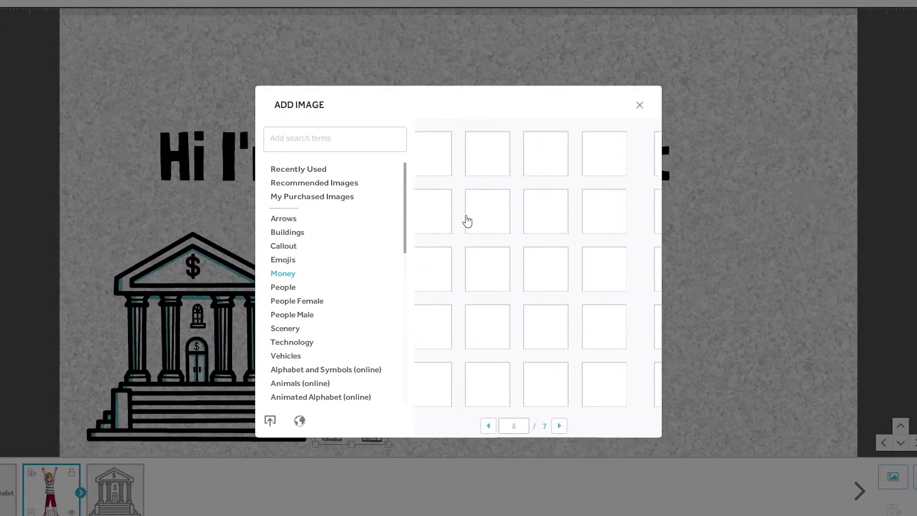
{"action": "scroll", "coordinate": [503, 248], "scroll_direction": "up", "scroll_amount": 1}
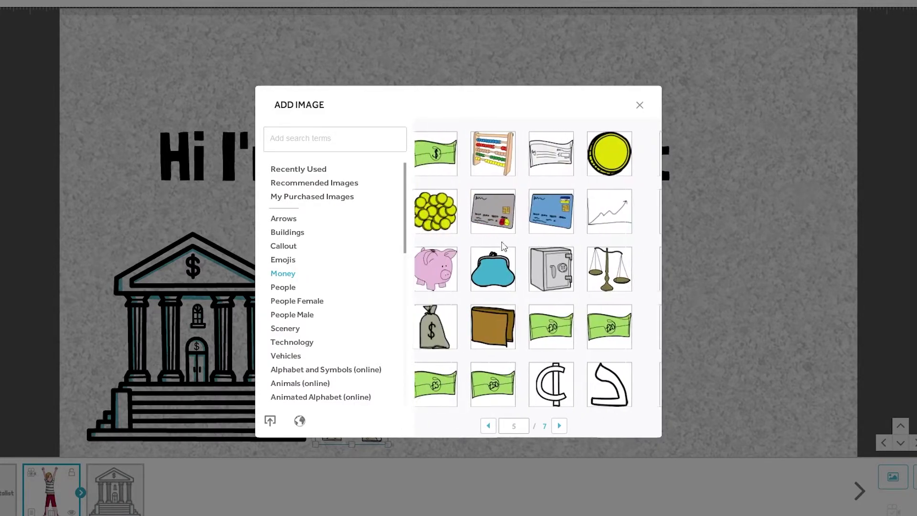
{"action": "scroll", "coordinate": [462, 293], "scroll_direction": "up", "scroll_amount": 1}
{"action": "left_click", "coordinate": [449, 330]}
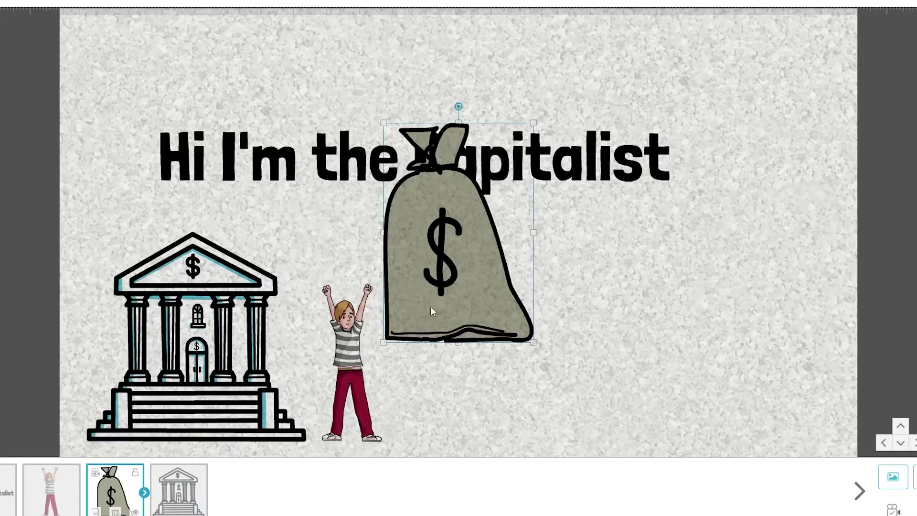
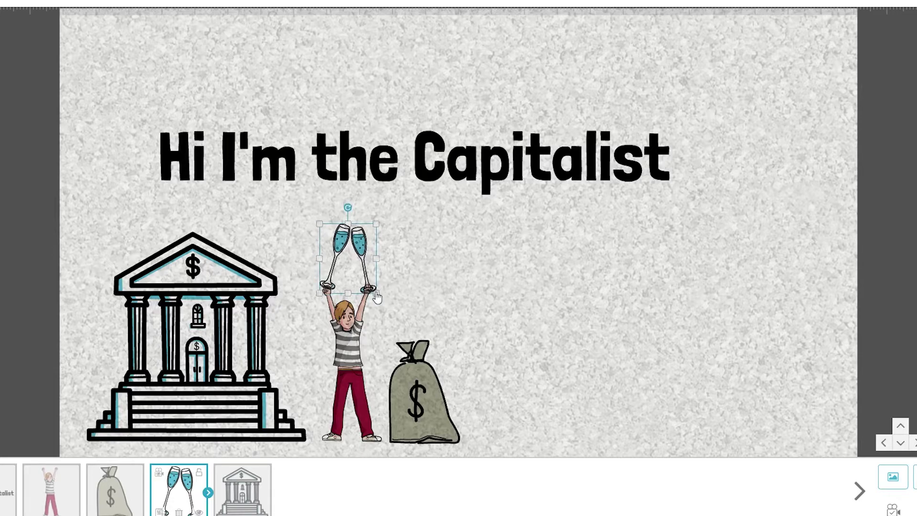
Slightly enlarge the champagne glasses and fit them onto the boy's raised hands
{"action": "left_click_drag", "start_coordinate": [377, 294], "coordinate": [380, 296]}
{"action": "left_click_drag", "start_coordinate": [368, 246], "coordinate": [370, 249]}
{"action": "left_click", "coordinate": [692, 367]}
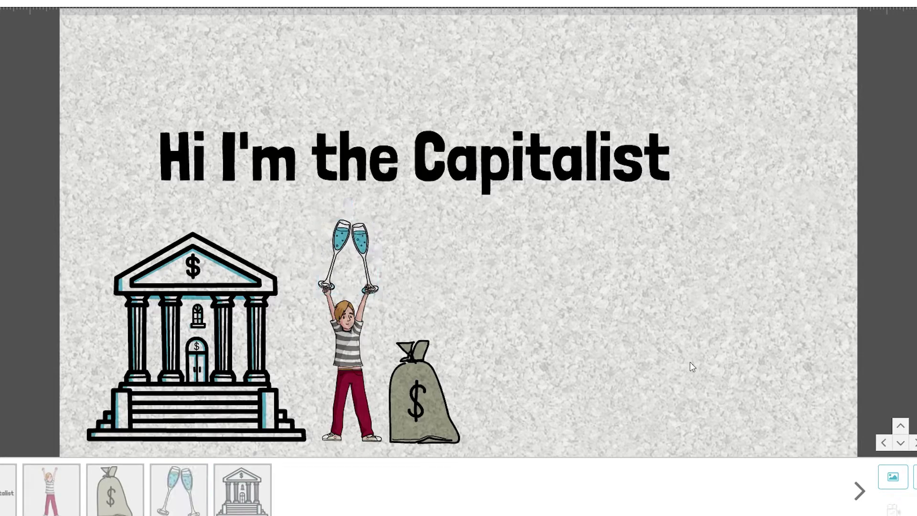
Search the image library for "suit", add the walking businessman with a briefcase and place him in the canvas's lower-right corner
{"action": "left_click", "coordinate": [891, 479]}
{"action": "scroll", "coordinate": [338, 341], "scroll_direction": "down", "scroll_amount": 5}
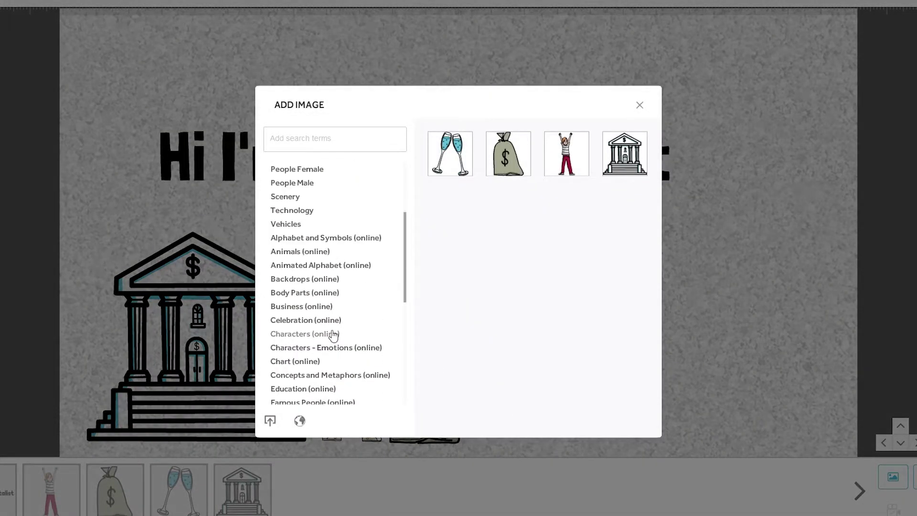
{"action": "scroll", "coordinate": [339, 322], "scroll_direction": "down", "scroll_amount": 4}
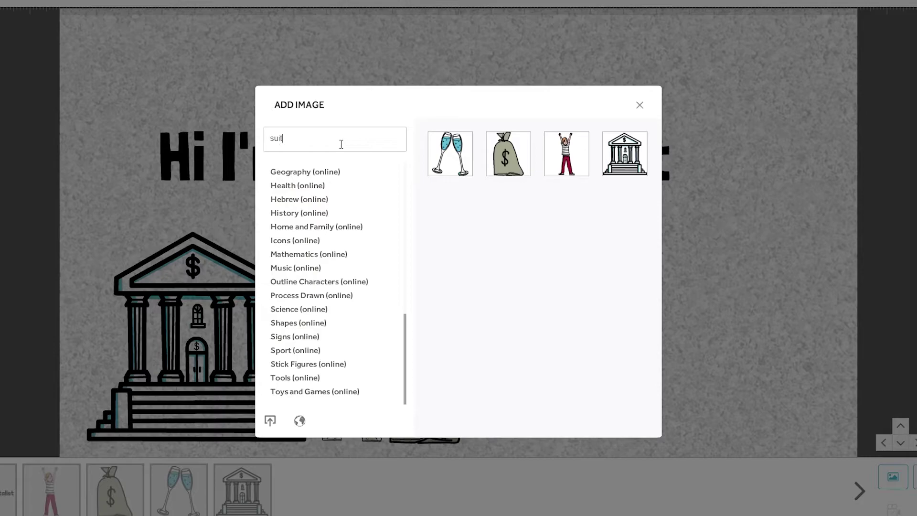
{"action": "scroll", "coordinate": [324, 199], "scroll_direction": "up", "scroll_amount": 5}
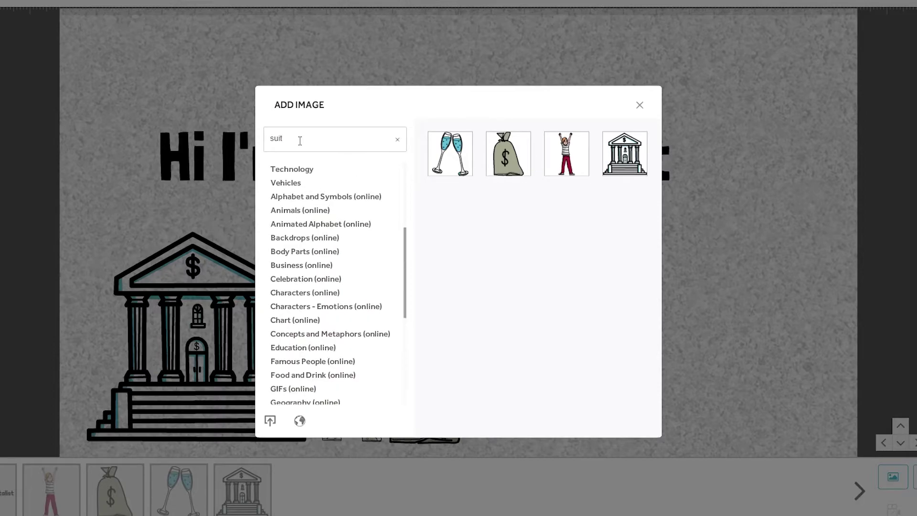
{"action": "key", "text": "Return"}
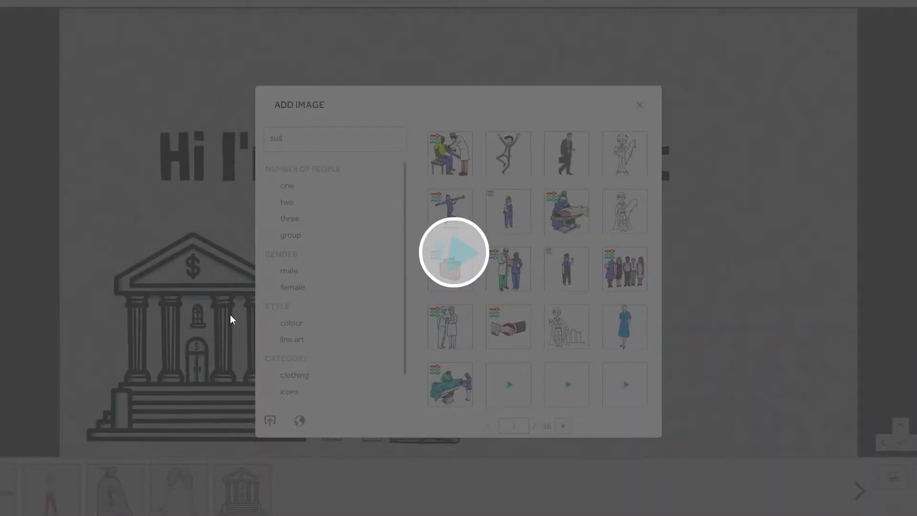
{"action": "left_click", "coordinate": [557, 159]}
{"action": "left_click_drag", "start_coordinate": [486, 312], "coordinate": [762, 319]}
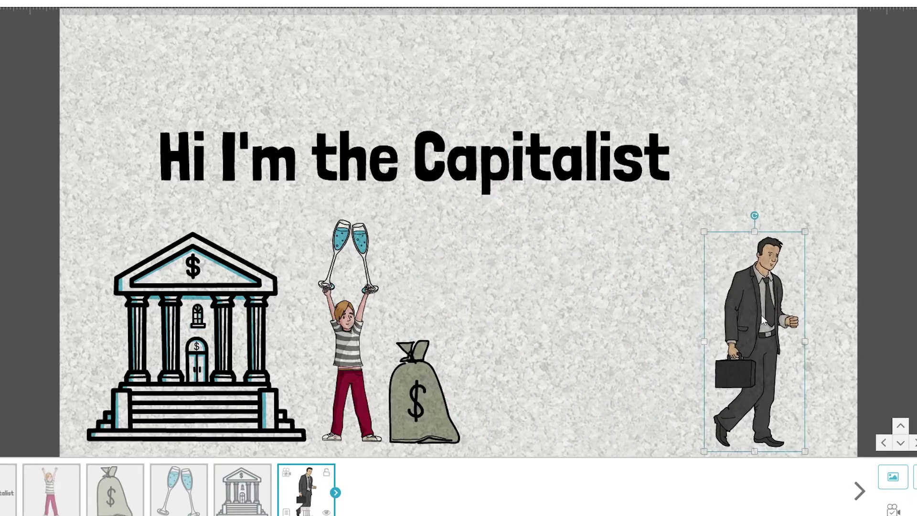
Move the "Hi I'm the Capitalist" text to the top of the canvas and enlarge it to nearly the full width
{"action": "left_click", "coordinate": [443, 161]}
{"action": "left_click_drag", "start_coordinate": [499, 162], "coordinate": [517, 140]}
{"action": "left_click_drag", "start_coordinate": [696, 87], "coordinate": [722, 68]}
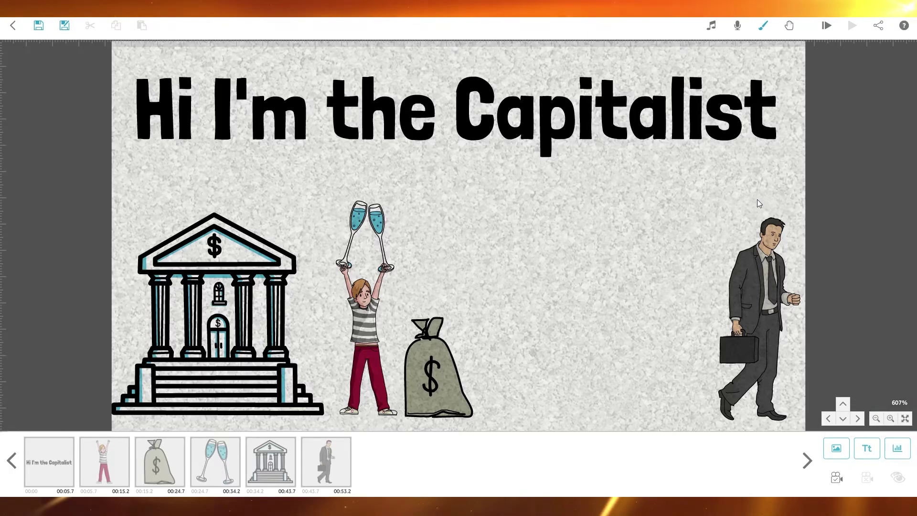
Add the track "Bruno Brass" as the scribe's background music
{"action": "left_click", "coordinate": [709, 26]}
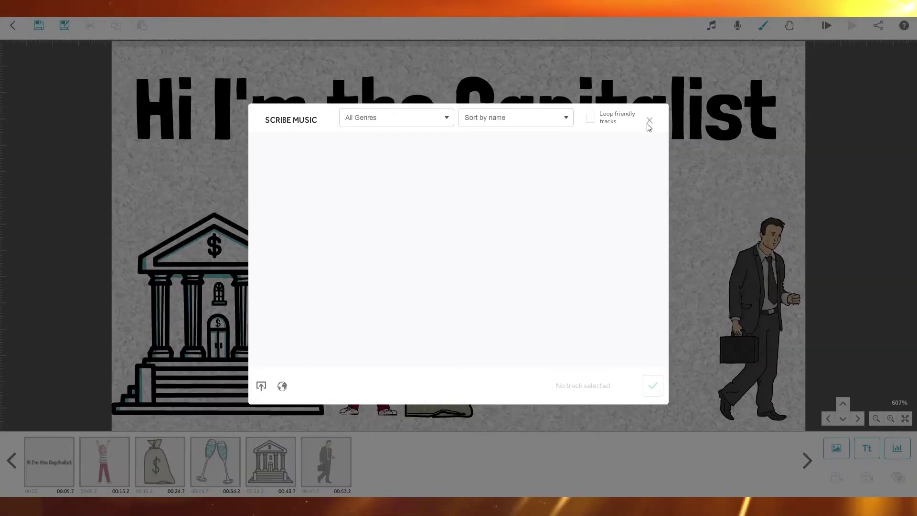
{"action": "left_click", "coordinate": [650, 120]}
{"action": "left_click", "coordinate": [711, 26]}
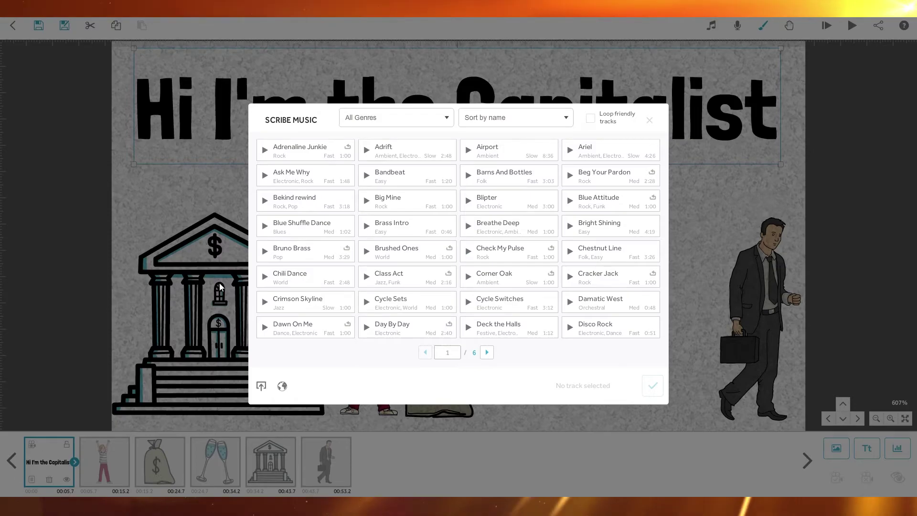
{"action": "left_click", "coordinate": [307, 248]}
{"action": "left_click", "coordinate": [653, 386]}
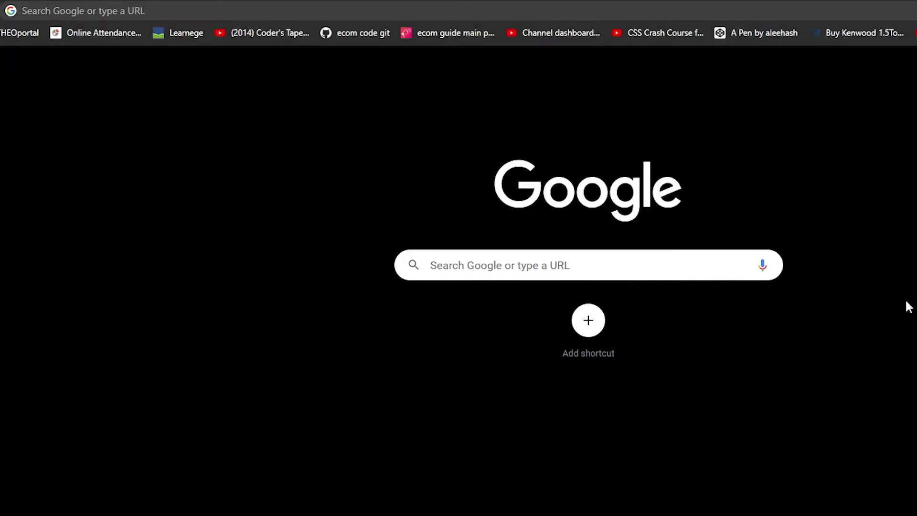
Switch to the browser, search Google for "doodly" and open the Doodly Whiteboard Animation Software & Video Creator result
{"action": "left_click", "coordinate": [349, 9]}
{"action": "type", "text": "dp"}
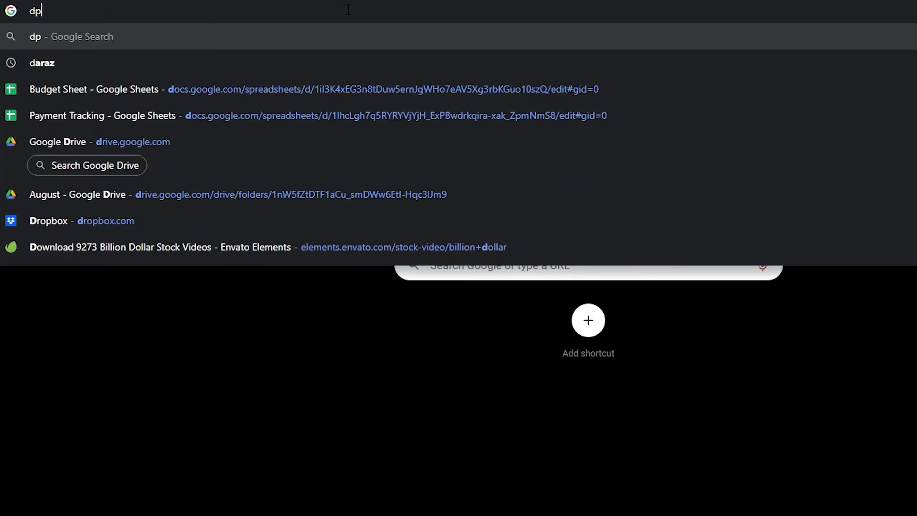
{"action": "key", "text": "BackSpace"}
{"action": "type", "text": "ood;"}
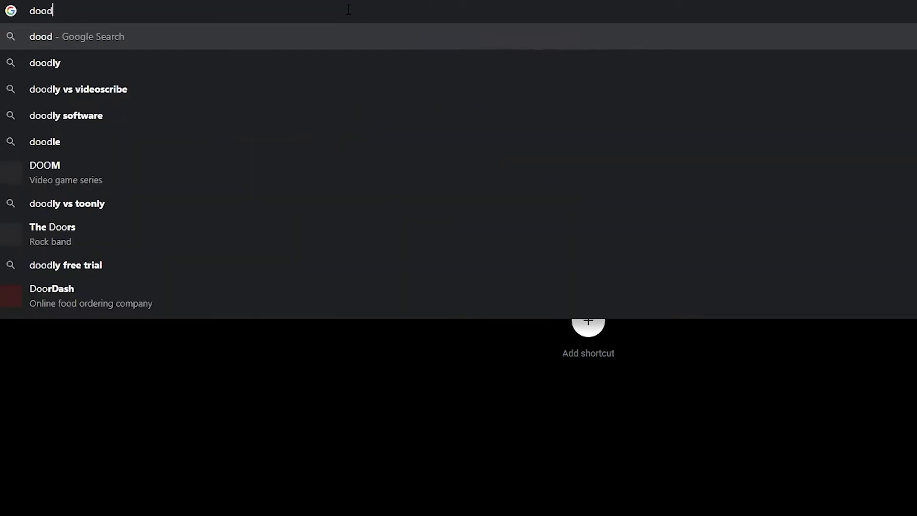
{"action": "key", "text": "Down"}
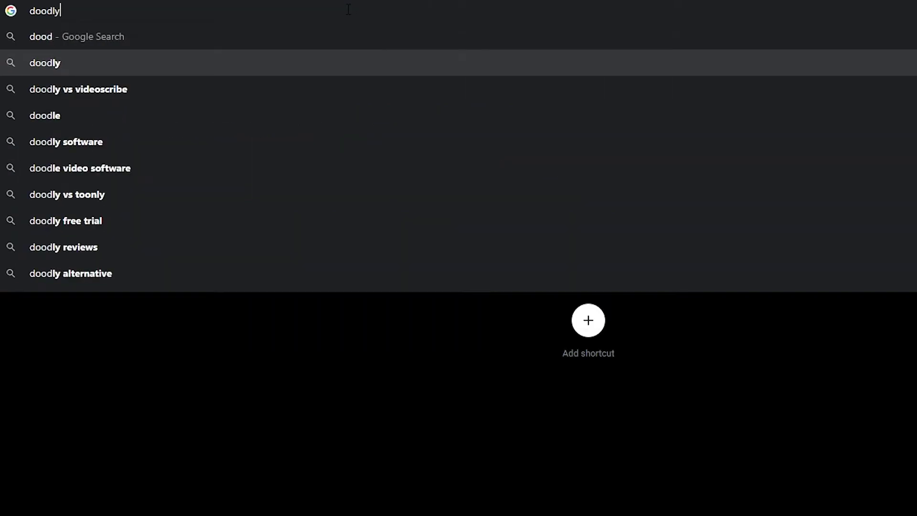
{"action": "key", "text": "Return"}
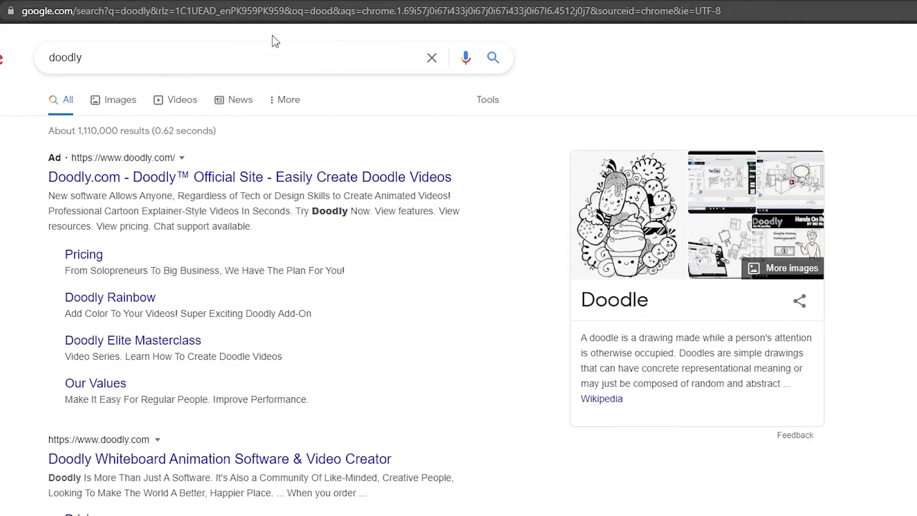
{"action": "left_click", "coordinate": [173, 461]}
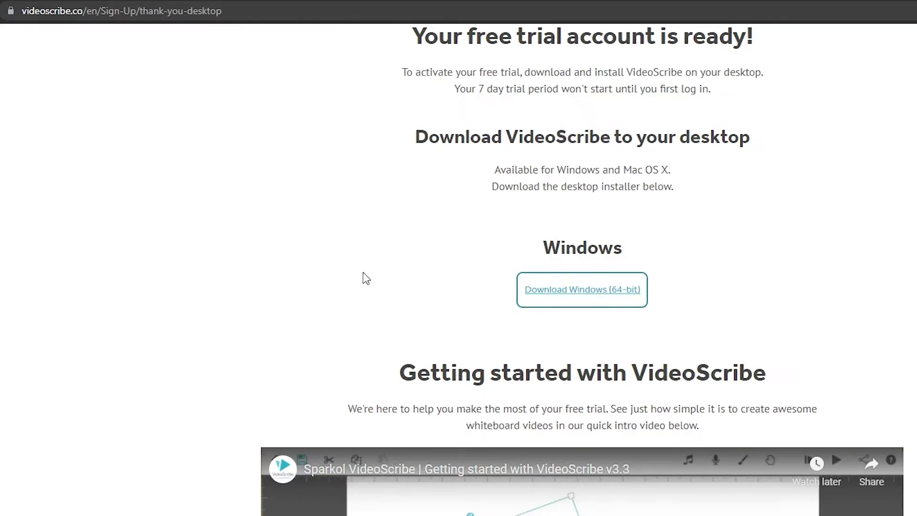
Compare the monthly prices and included features of Doodly's Standard and Enterprise plans
{"action": "scroll", "coordinate": [363, 277], "scroll_direction": "up", "scroll_amount": 7}
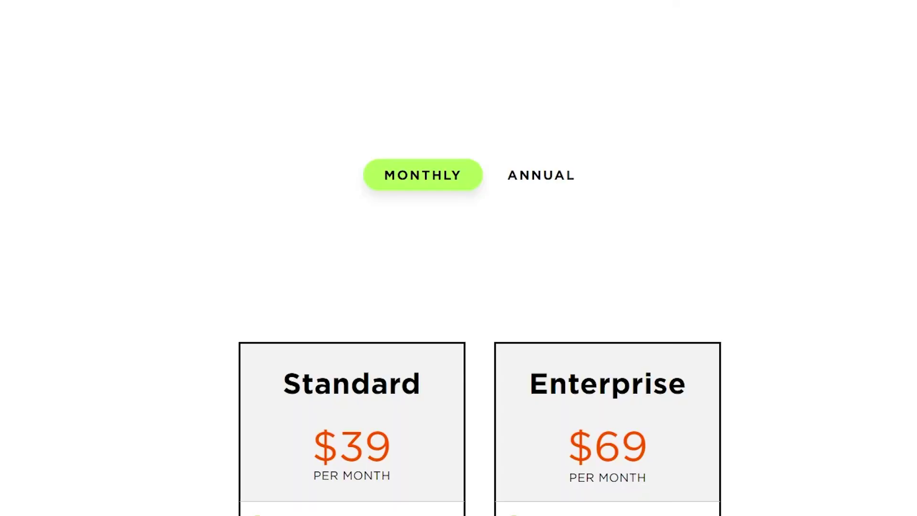
{"action": "scroll", "coordinate": [354, 106], "scroll_direction": "down", "scroll_amount": 5}
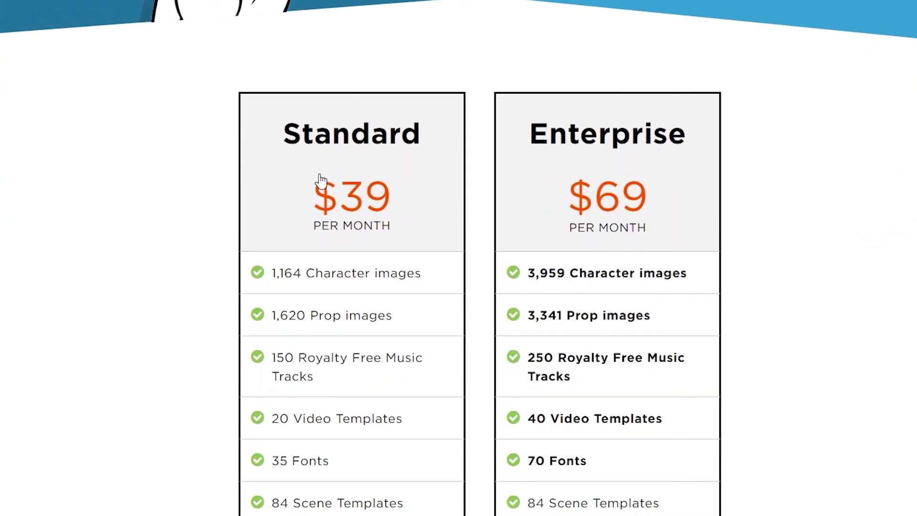
{"action": "scroll", "coordinate": [331, 259], "scroll_direction": "down", "scroll_amount": 3}
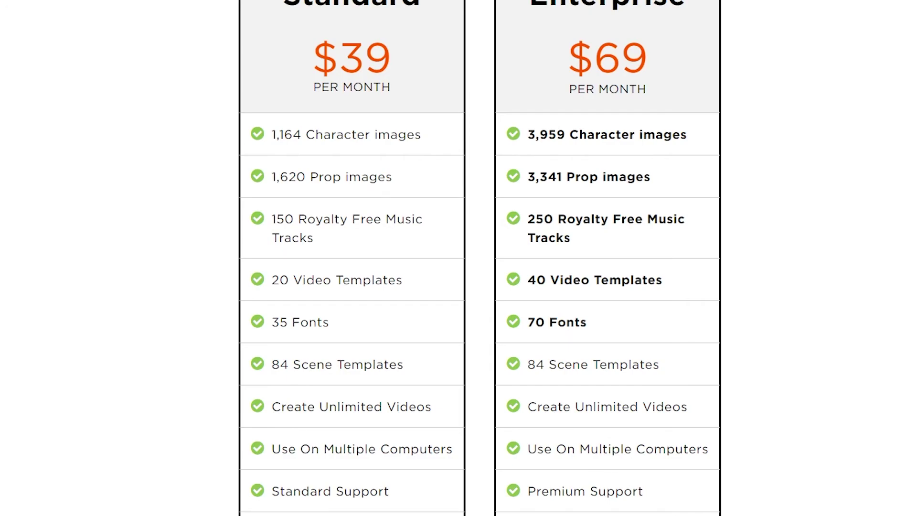
Review the full feature lists of the Standard and Enterprise plans down to the join options, and return to the plan headings
{"action": "scroll", "coordinate": [564, 176], "scroll_direction": "down", "scroll_amount": 9}
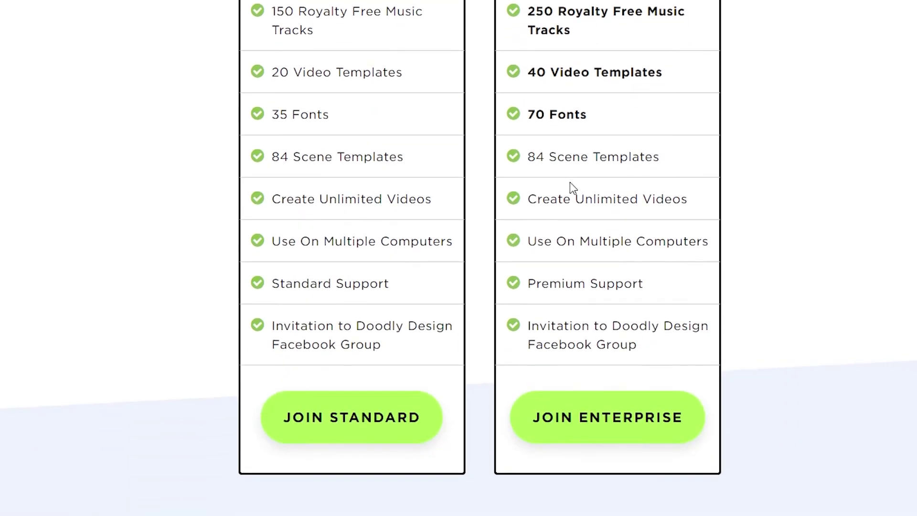
{"action": "scroll", "coordinate": [667, 188], "scroll_direction": "up", "scroll_amount": 7}
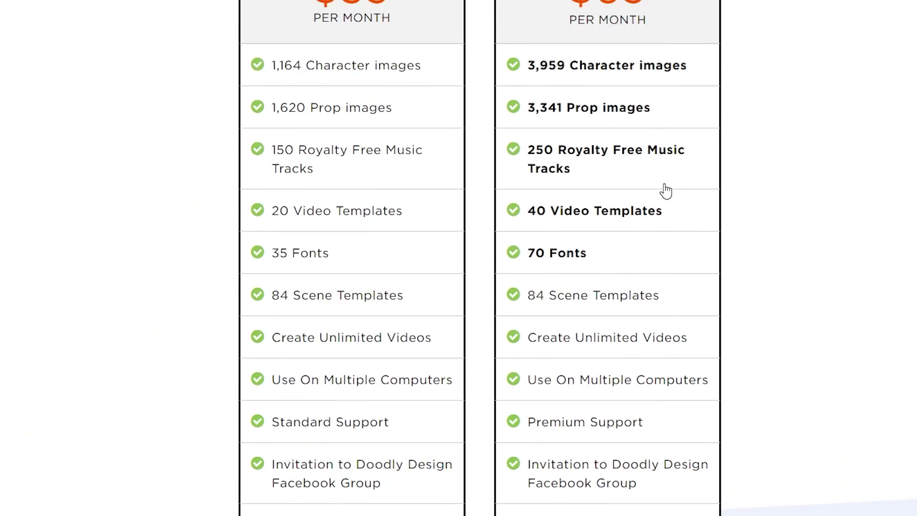
{"action": "scroll", "coordinate": [640, 206], "scroll_direction": "up", "scroll_amount": 7}
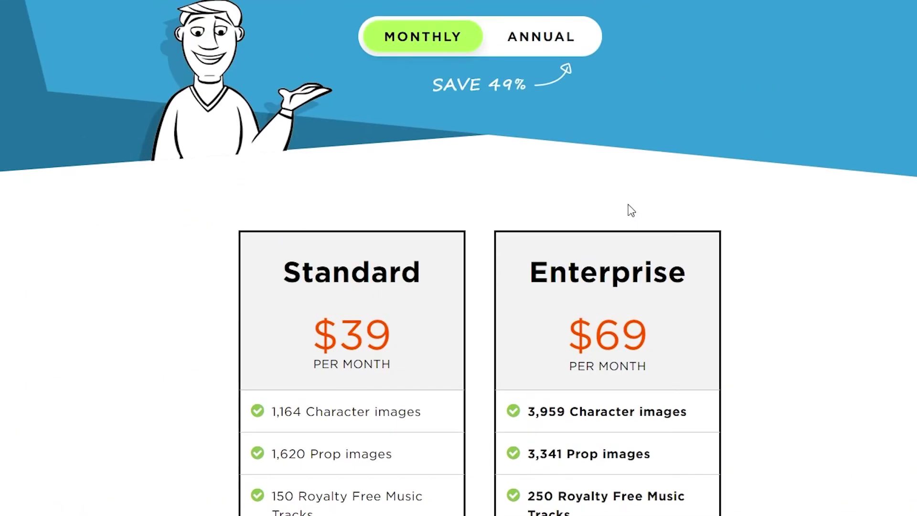
{"action": "scroll", "coordinate": [631, 212], "scroll_direction": "up", "scroll_amount": 3}
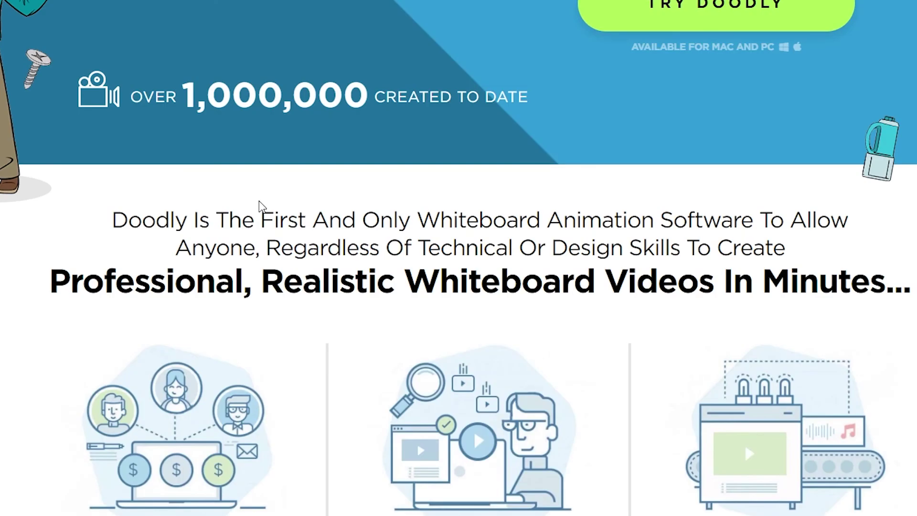
Look through the Doodly home page's introduction and its three illustrated benefits for creating whiteboard videos
{"action": "scroll", "coordinate": [274, 164], "scroll_direction": "up", "scroll_amount": 4}
{"action": "scroll", "coordinate": [273, 164], "scroll_direction": "down", "scroll_amount": 10}
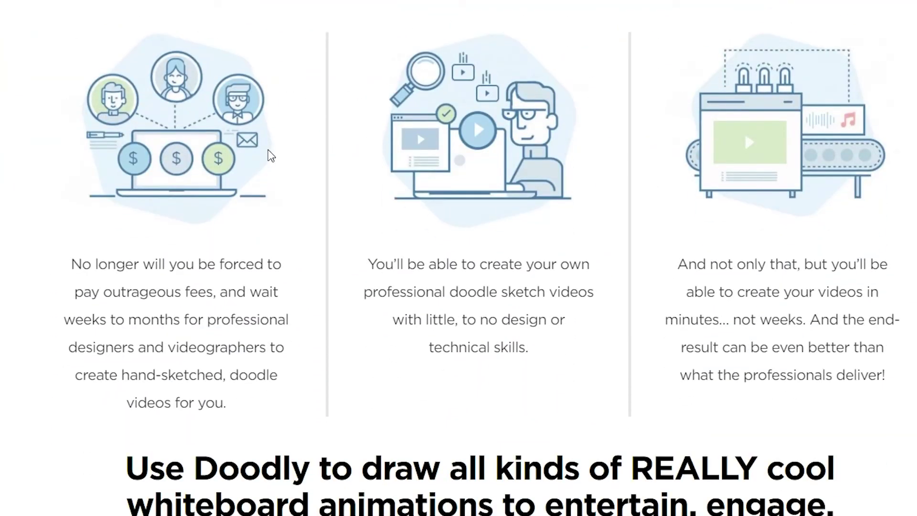
{"action": "scroll", "coordinate": [208, 193], "scroll_direction": "up", "scroll_amount": 4}
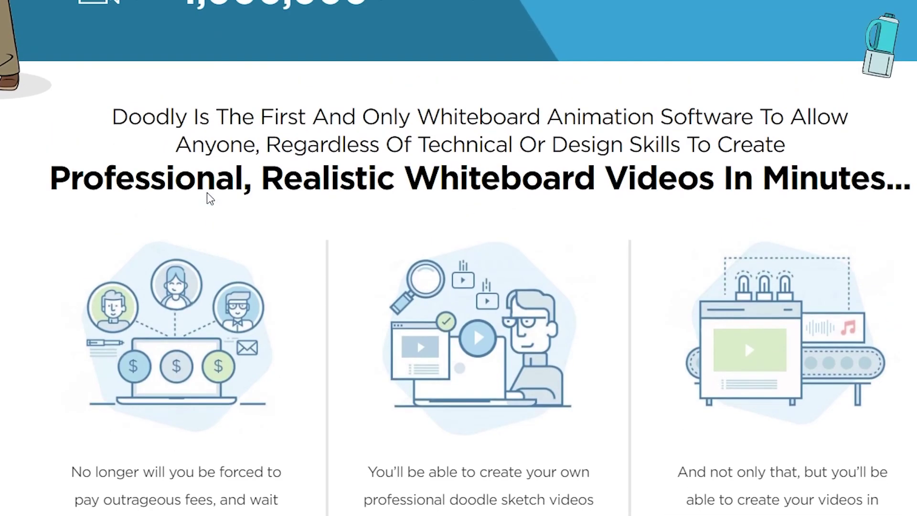